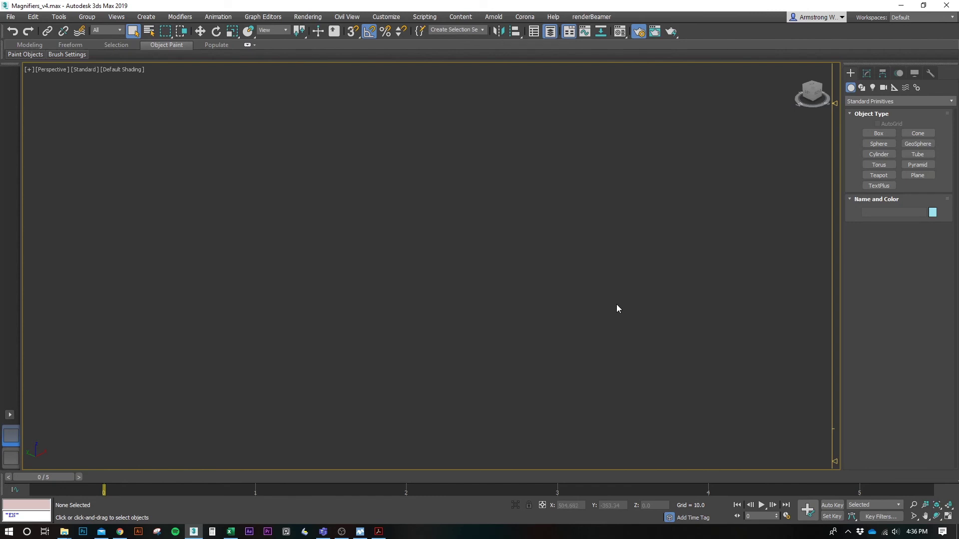
{"action": "scroll", "coordinate": [594, 353], "scroll_direction": "down", "scroll_amount": 5}
{"action": "scroll", "coordinate": [587, 352], "scroll_direction": "up", "scroll_amount": 5}
{"action": "middle_click_drag", "start_coordinate": [595, 362], "coordinate": [592, 323]}
{"action": "key", "text": "t"}
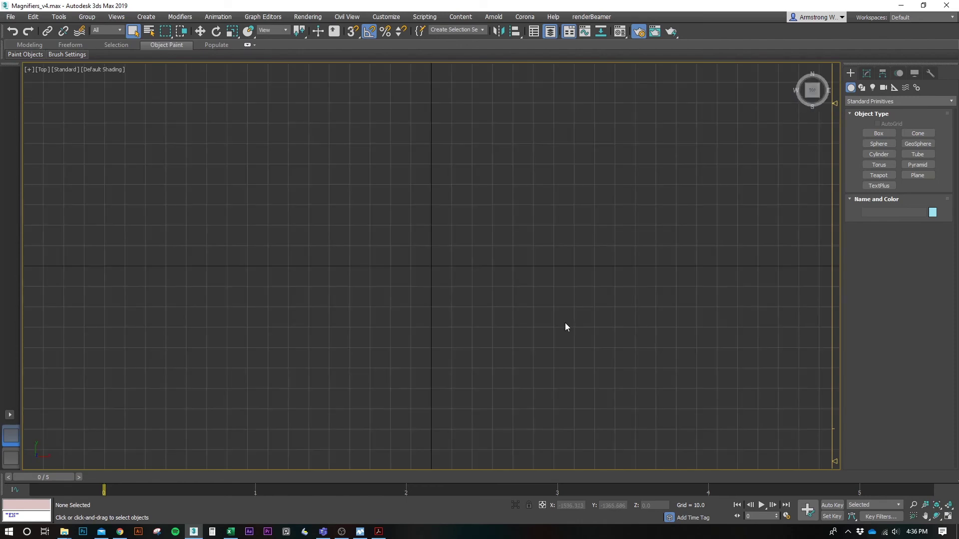
{"action": "middle_click_drag", "start_coordinate": [566, 328], "coordinate": [540, 294], "text": "alt"}
{"action": "key", "text": "p"}
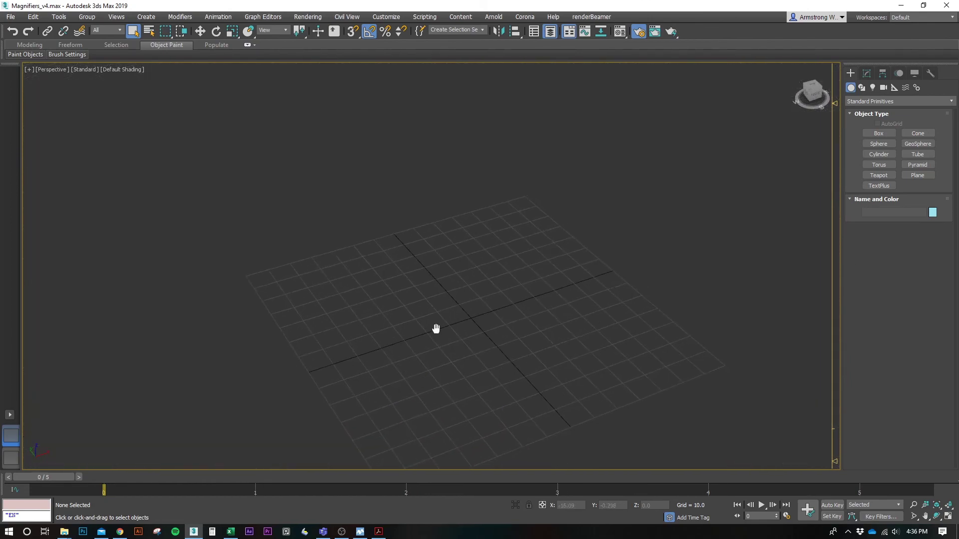
{"action": "scroll", "coordinate": [442, 287], "scroll_direction": "up", "scroll_amount": 5}
Open the Layer Explorer beside the scene and unhide the 00_Env layer.
{"action": "left_click", "coordinate": [550, 32]}
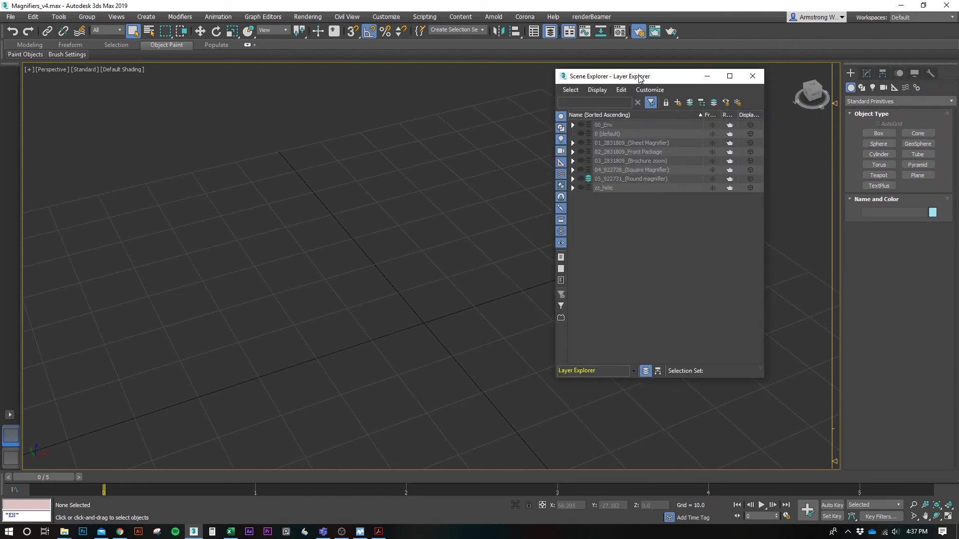
{"action": "left_click_drag", "start_coordinate": [638, 74], "coordinate": [703, 74]}
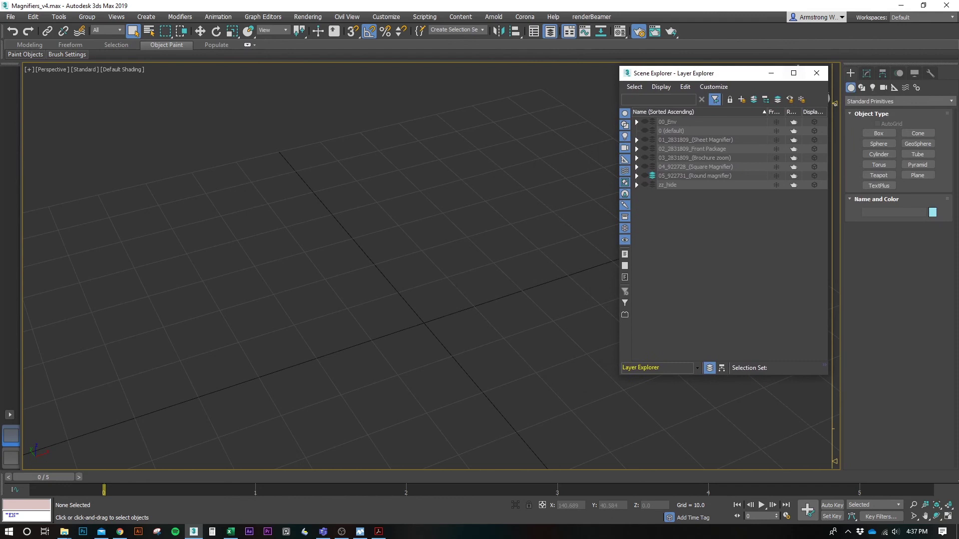
{"action": "scroll", "coordinate": [502, 314], "scroll_direction": "down", "scroll_amount": 8}
{"action": "middle_click_drag", "start_coordinate": [488, 329], "coordinate": [485, 298], "text": "alt"}
{"action": "scroll", "coordinate": [484, 299], "scroll_direction": "down", "scroll_amount": 4}
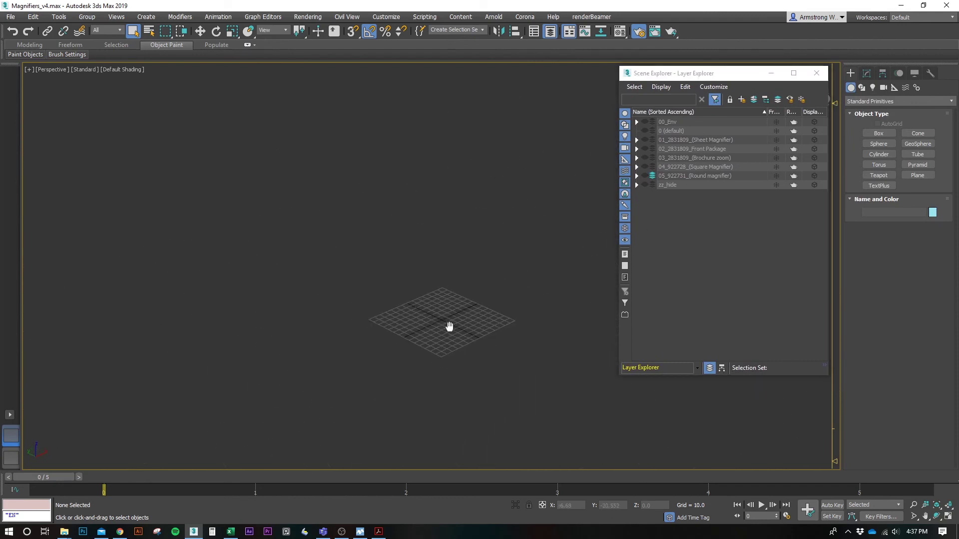
{"action": "left_click", "coordinate": [643, 122]}
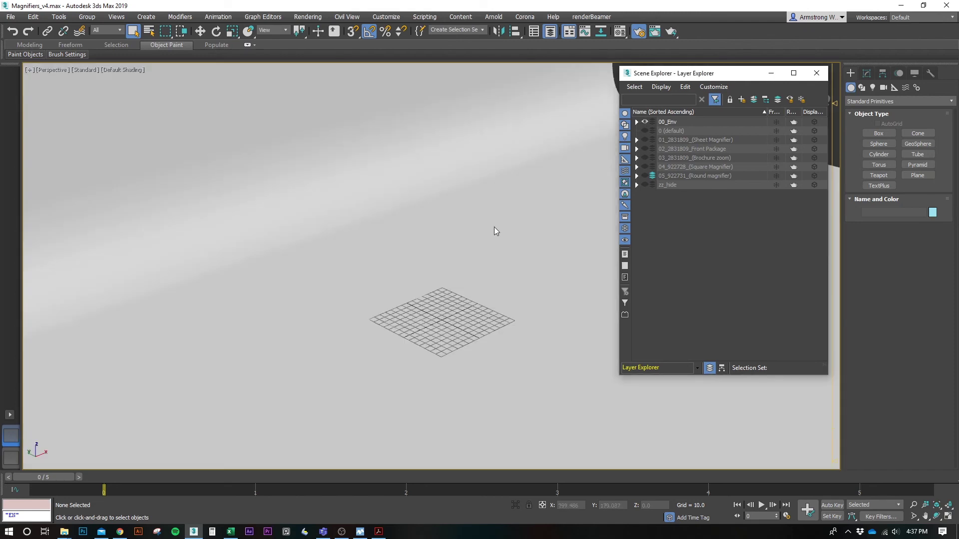
{"action": "scroll", "coordinate": [514, 231], "scroll_direction": "down", "scroll_amount": 4}
{"action": "mouse_move", "coordinate": [513, 232]}
{"action": "middle_mouse_down", "text": "alt"}
{"action": "mouse_move", "coordinate": [502, 233]}
{"action": "mouse_move", "coordinate": [510, 240]}
{"action": "middle_mouse_up", "text": "alt"}
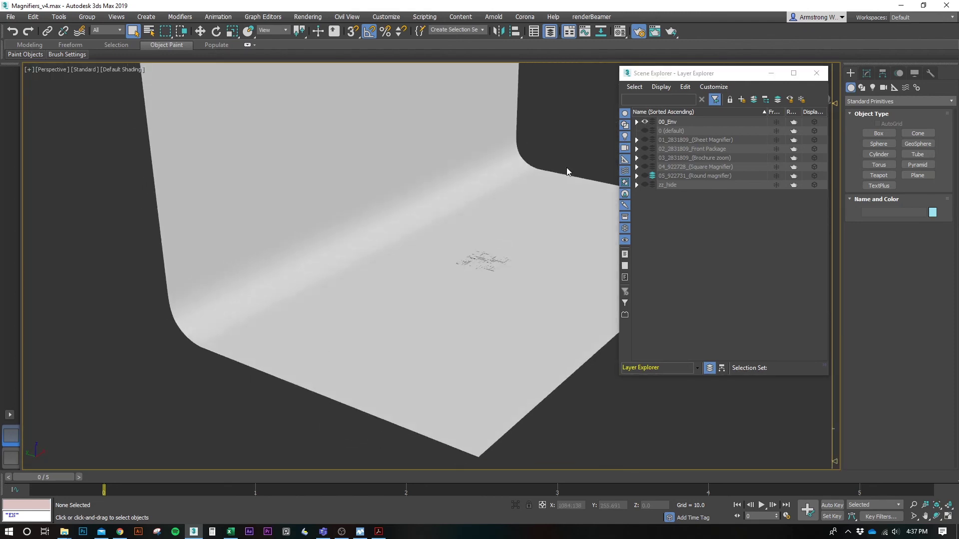
{"action": "scroll", "coordinate": [517, 194], "scroll_direction": "up", "scroll_amount": 4}
{"action": "scroll", "coordinate": [511, 217], "scroll_direction": "down", "scroll_amount": 2}
{"action": "scroll", "coordinate": [513, 215], "scroll_direction": "up", "scroll_amount": 2}
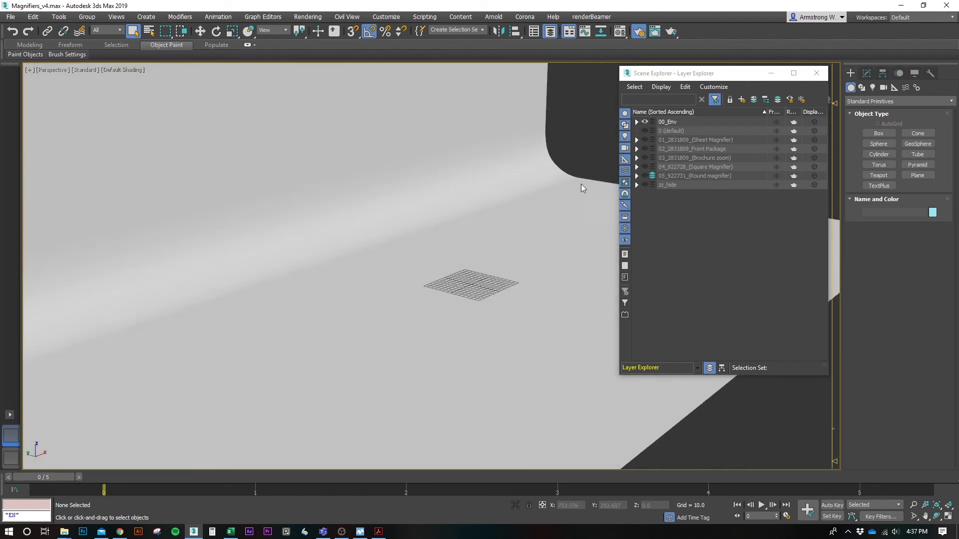
Make 04_922728_(Square Magnifier) the active layer and unhide it.
{"action": "left_click", "coordinate": [652, 167]}
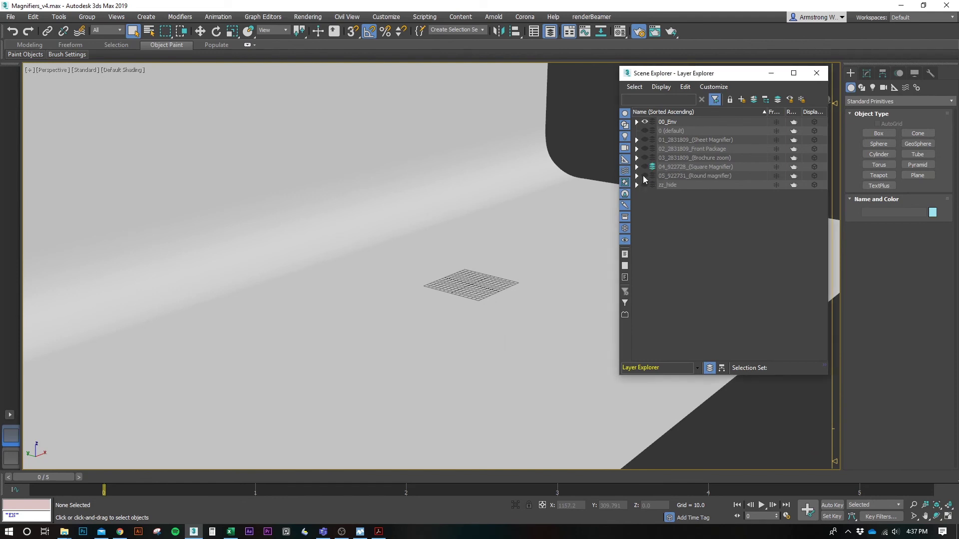
{"action": "left_click", "coordinate": [644, 166]}
{"action": "scroll", "coordinate": [477, 290], "scroll_direction": "up", "scroll_amount": 3}
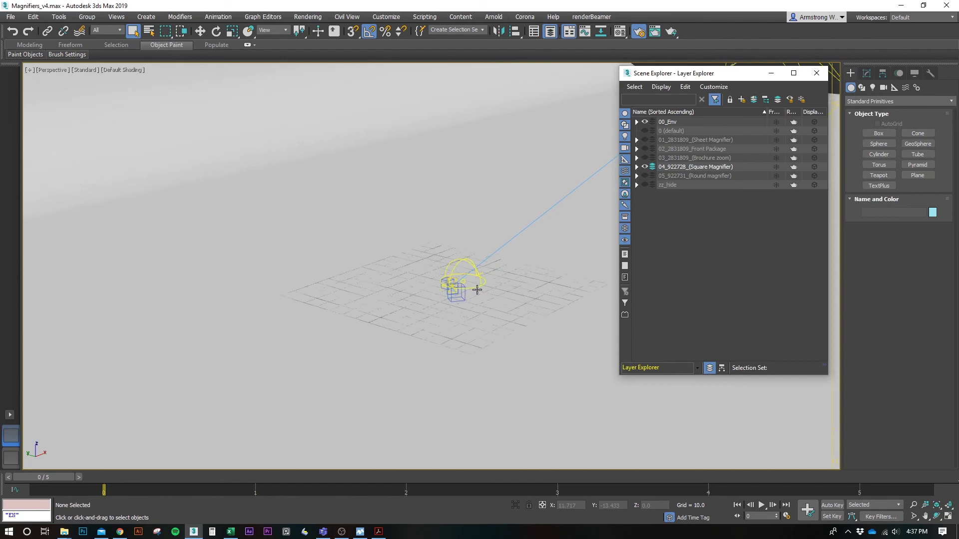
{"action": "scroll", "coordinate": [479, 286], "scroll_direction": "down", "scroll_amount": 5}
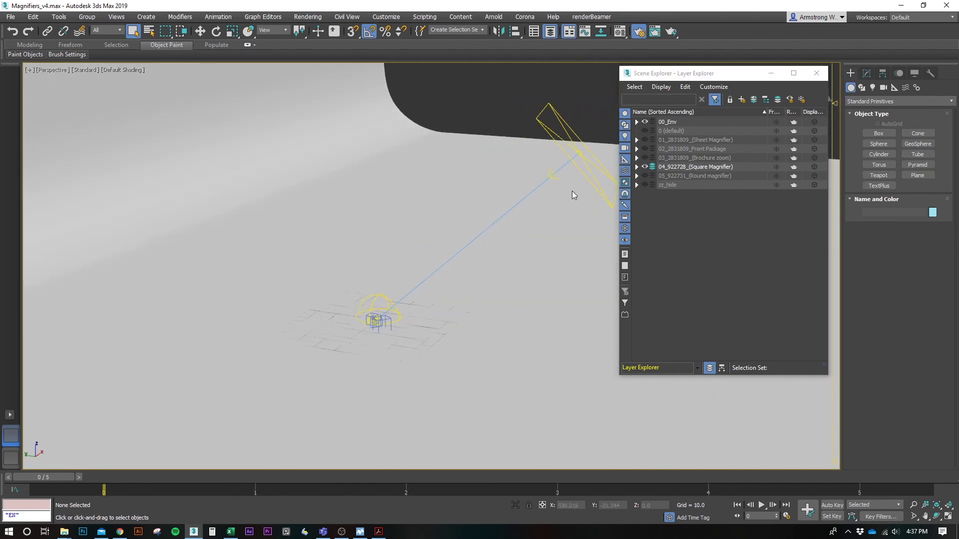
Compare the setups by showing the 05_922731_(Round magnifier) layer instead of the Square Magnifier layer, and switch back.
{"action": "left_click", "coordinate": [644, 176]}
{"action": "left_click", "coordinate": [644, 167]}
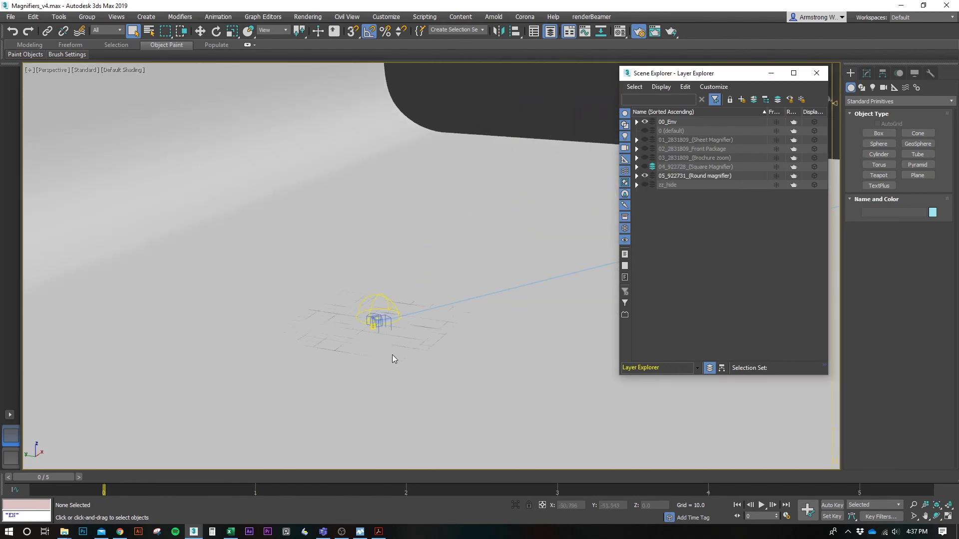
{"action": "scroll", "coordinate": [391, 354], "scroll_direction": "down", "scroll_amount": 4}
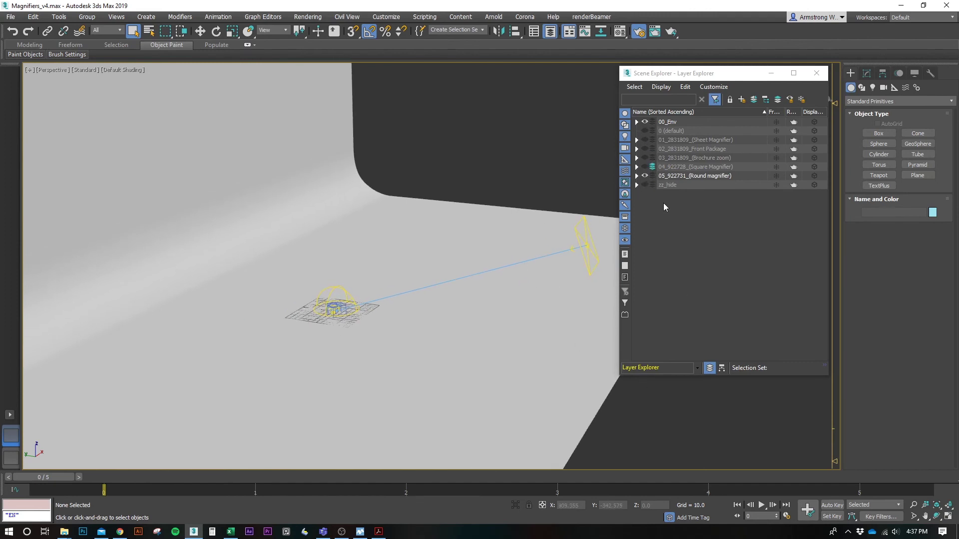
{"action": "left_click", "coordinate": [645, 176]}
{"action": "left_click", "coordinate": [645, 167]}
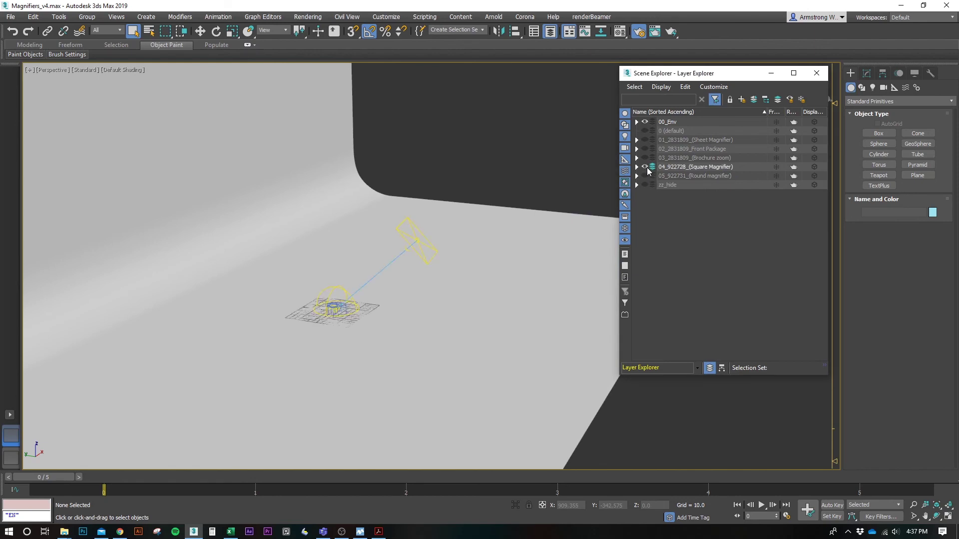
{"action": "scroll", "coordinate": [411, 305], "scroll_direction": "up", "scroll_amount": 10}
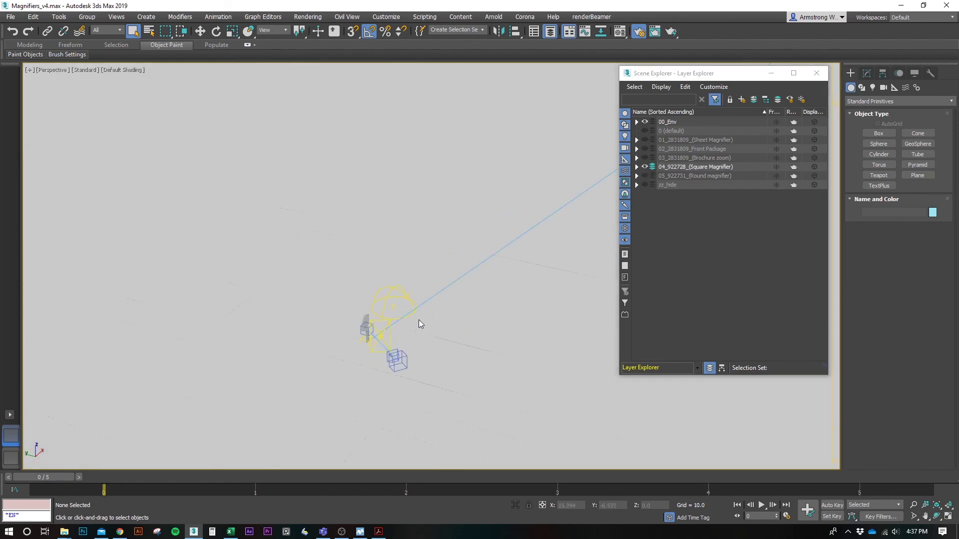
{"action": "scroll", "coordinate": [376, 317], "scroll_direction": "down", "scroll_amount": 10}
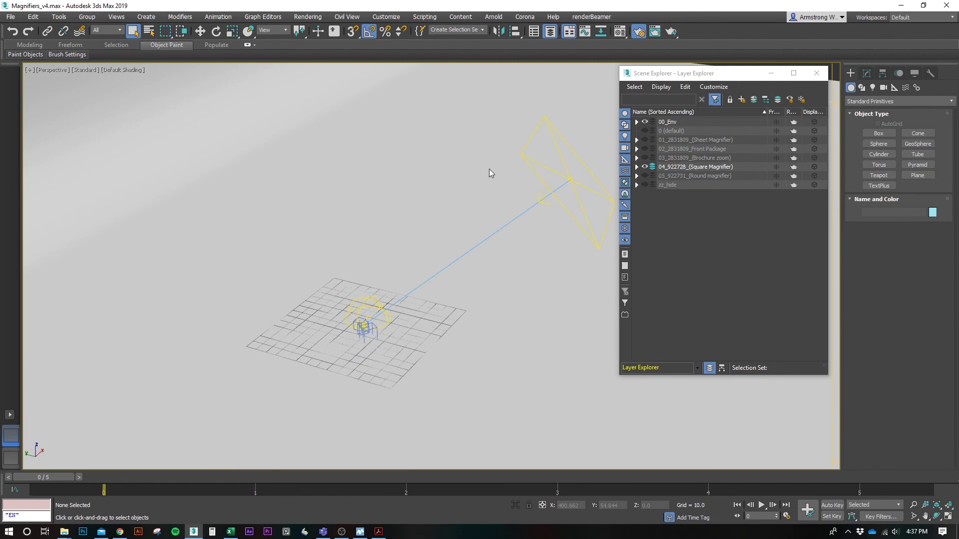
{"action": "scroll", "coordinate": [417, 361], "scroll_direction": "up", "scroll_amount": 8}
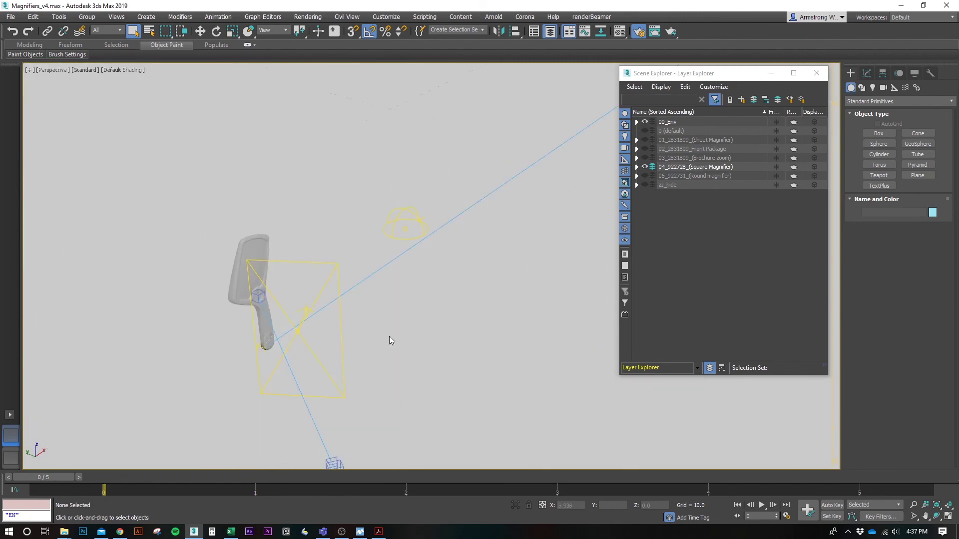
Look through the Cam04_Square Mag camera and turn on safe frames in the viewport.
{"action": "scroll", "coordinate": [389, 336], "scroll_direction": "down", "scroll_amount": 3}
{"action": "key", "text": "c"}
{"action": "left_click", "coordinate": [452, 215]}
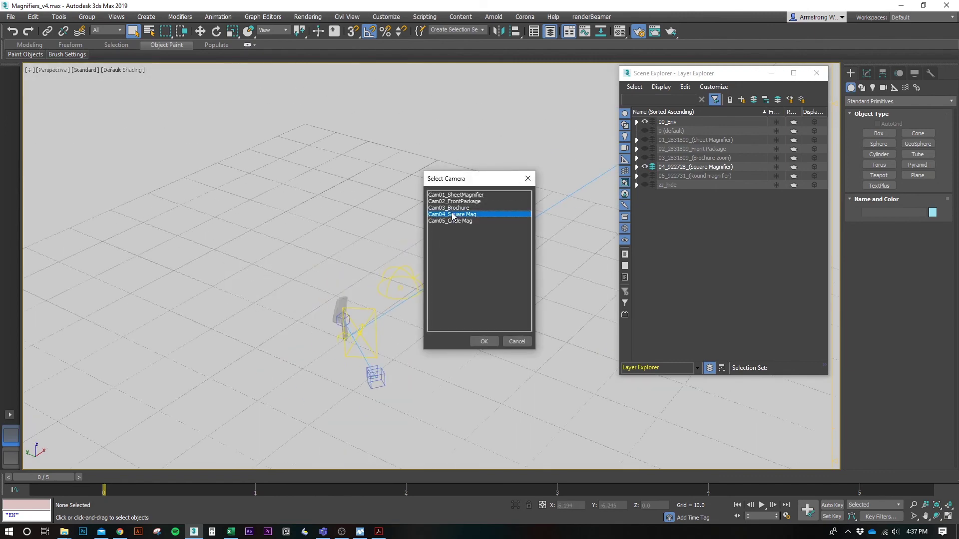
{"action": "double_click", "coordinate": [453, 215]}
{"action": "key", "text": "shift+f"}
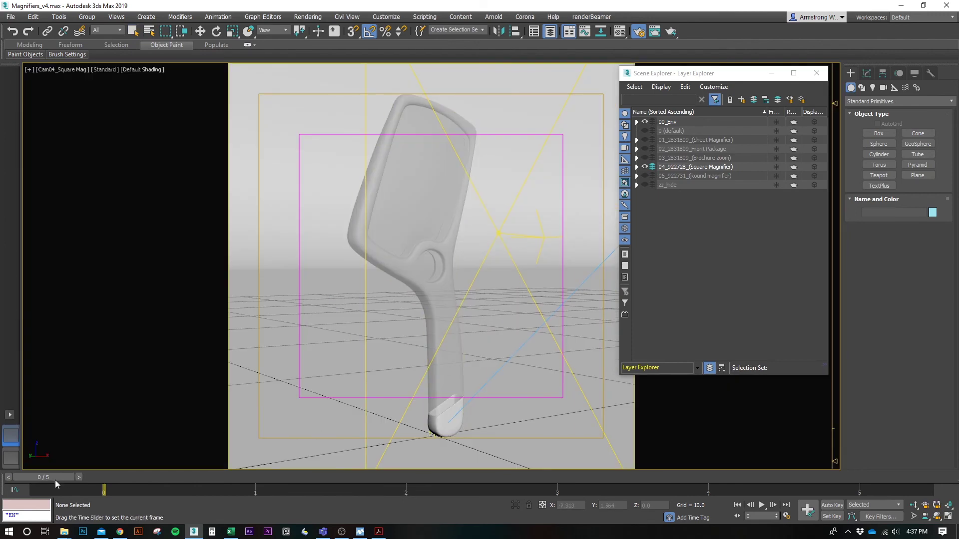
{"action": "left_click_drag", "start_coordinate": [55, 480], "coordinate": [280, 485]}
{"action": "left_click", "coordinate": [154, 481]}
Look through the Cam05_Cricle Mag camera and show the Round magnifier layer instead of the Square Magnifier layer.
{"action": "key", "text": "c"}
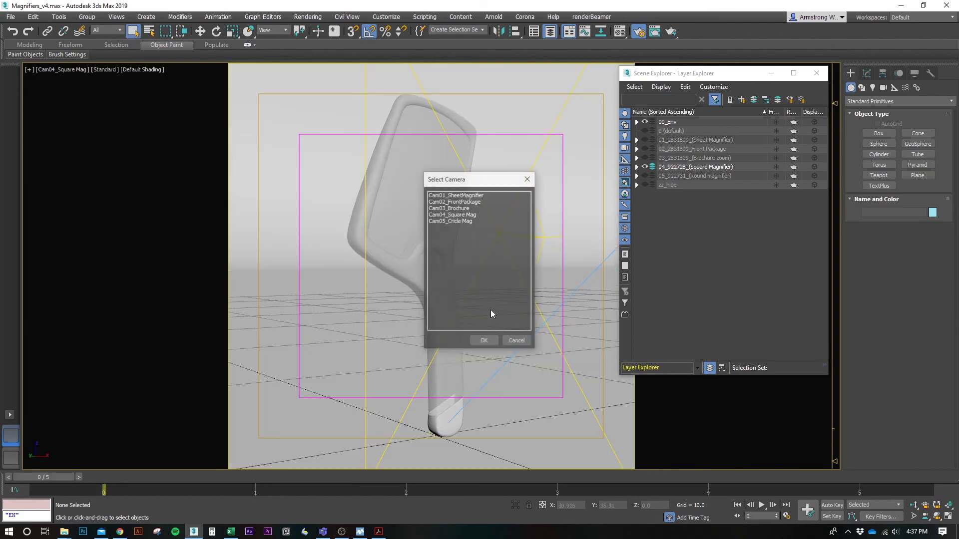
{"action": "double_click", "coordinate": [471, 223]}
{"action": "left_click", "coordinate": [645, 167]}
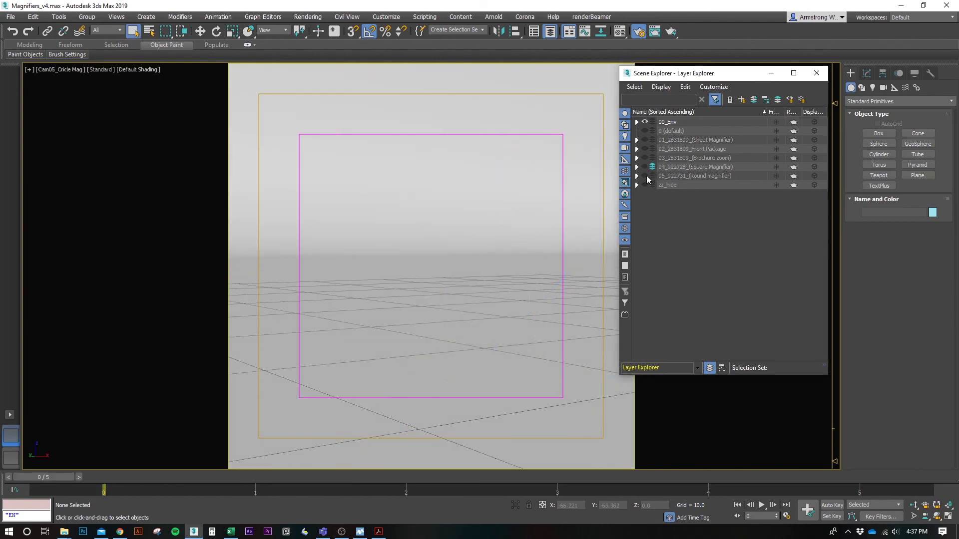
{"action": "left_click", "coordinate": [646, 176]}
{"action": "key", "text": "c"}
{"action": "left_click", "coordinate": [516, 340]}
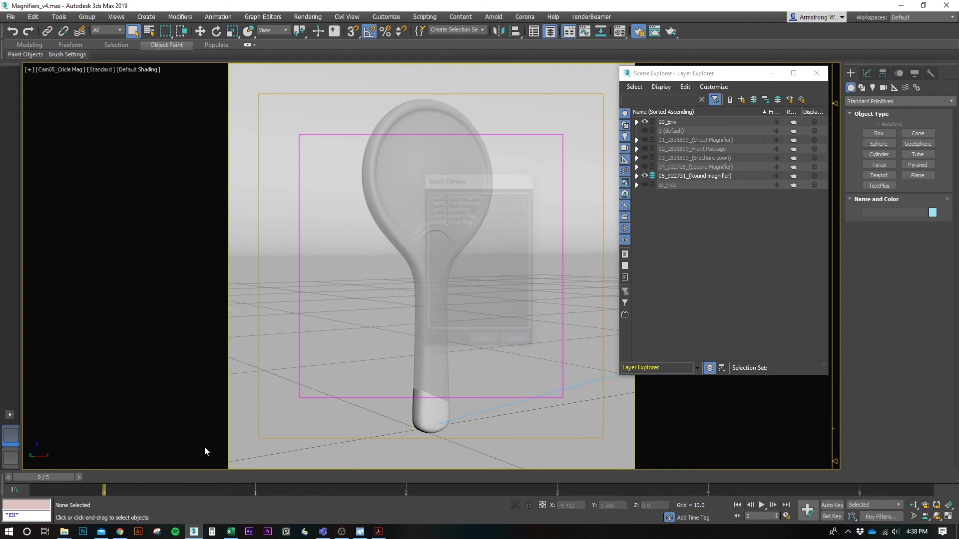
{"action": "mouse_move", "coordinate": [127, 491]}
{"action": "left_mouse_down"}
{"action": "mouse_move", "coordinate": [360, 498]}
{"action": "mouse_move", "coordinate": [120, 497]}
{"action": "left_mouse_up"}
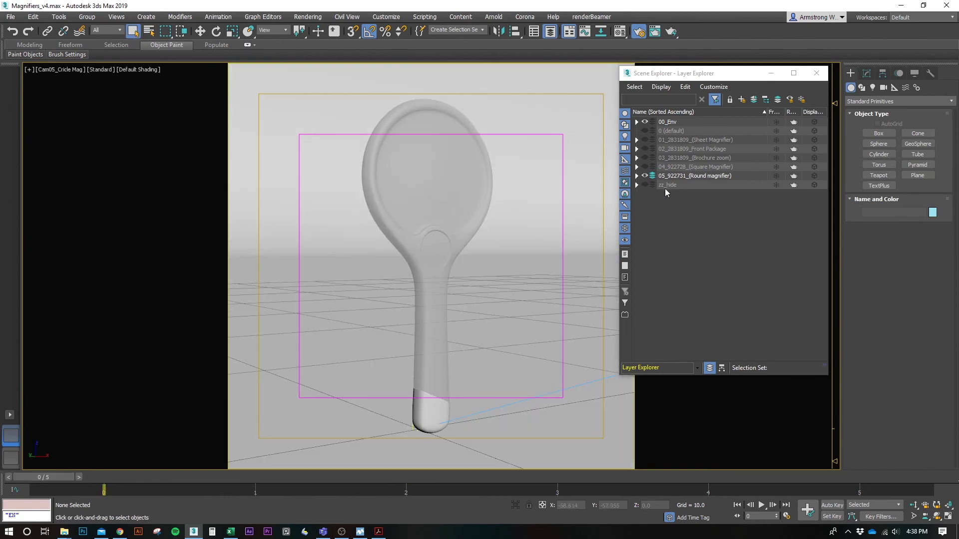
Show the Square Magnifier layer in place of the Round magnifier layer and return to the perspective view.
{"action": "left_click", "coordinate": [645, 176]}
{"action": "left_click", "coordinate": [644, 167]}
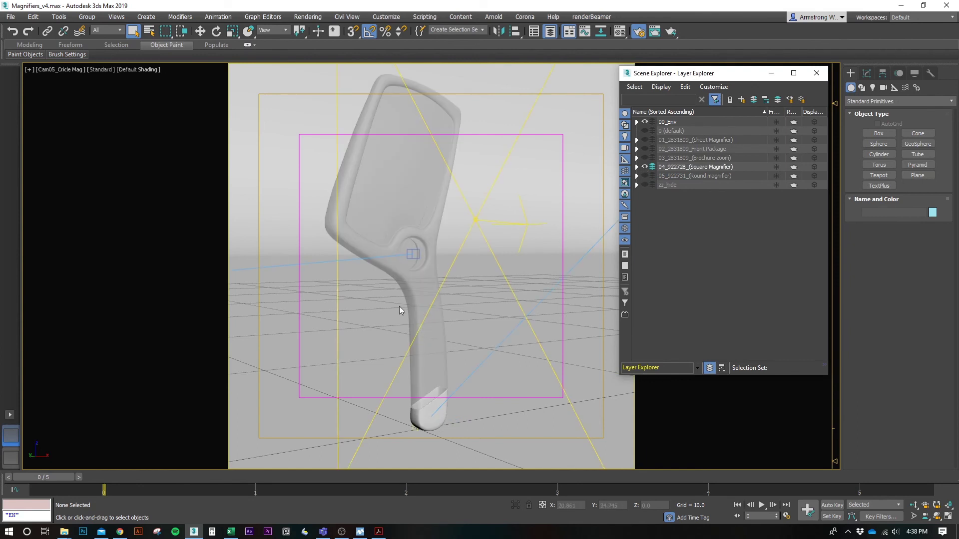
{"action": "left_click", "coordinate": [493, 358]}
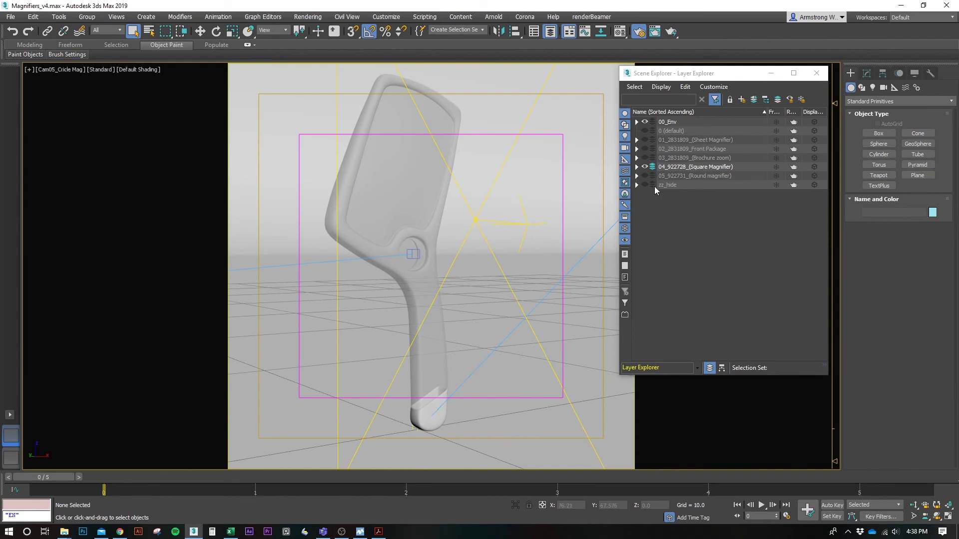
{"action": "key", "text": "p"}
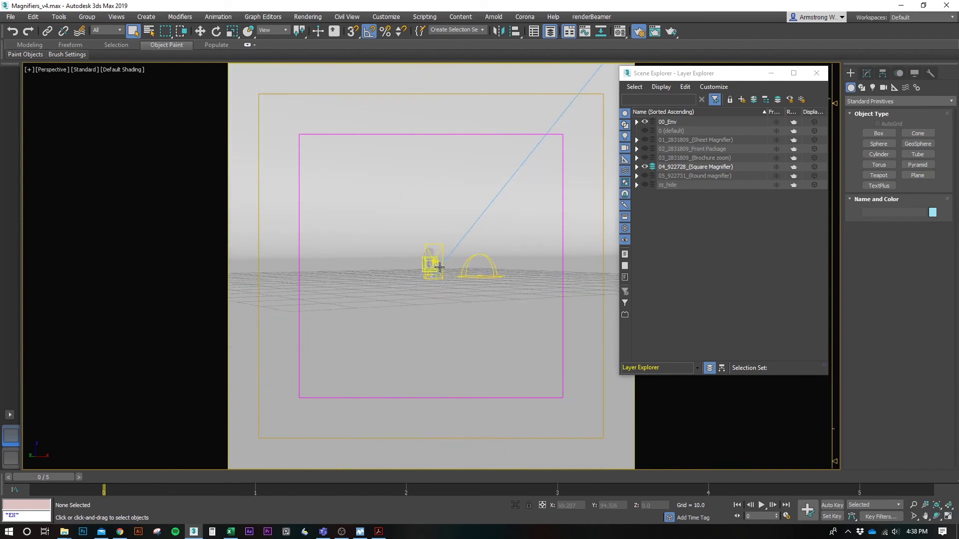
{"action": "scroll", "coordinate": [488, 285], "scroll_direction": "up", "scroll_amount": 3}
{"action": "middle_click_drag", "start_coordinate": [489, 284], "coordinate": [516, 167], "text": "alt"}
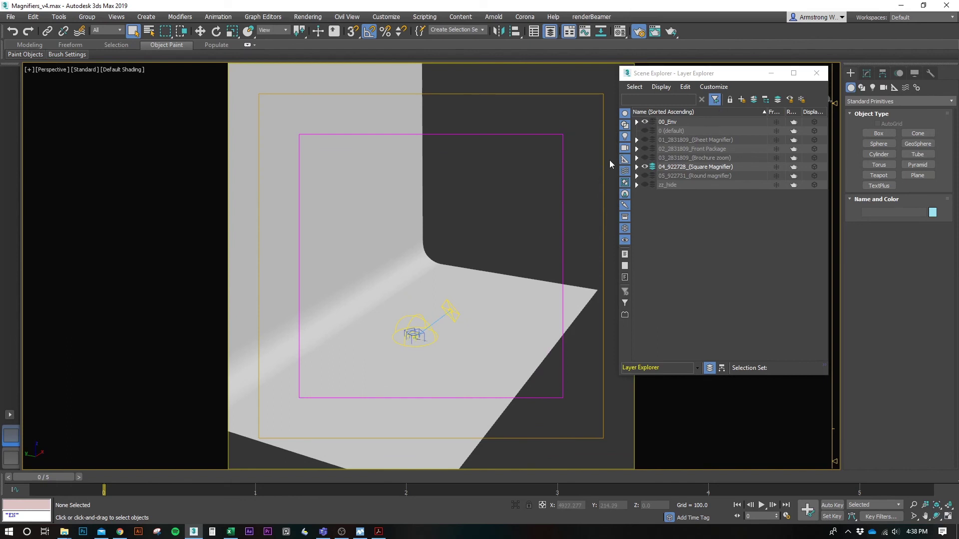
{"action": "middle_click_drag", "start_coordinate": [610, 164], "coordinate": [530, 234], "text": "alt"}
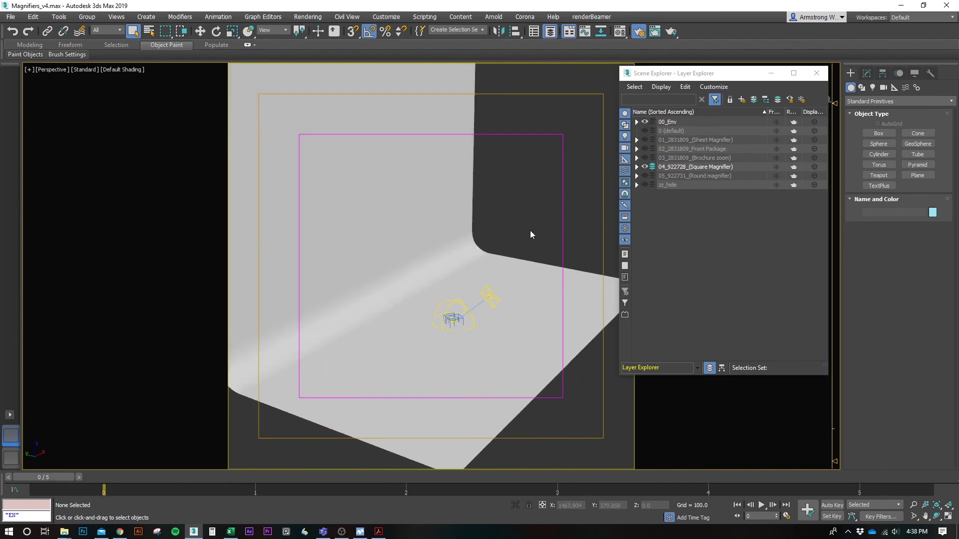
Toggle the 00_Env and Square Magnifier layers off and on to check what each contains around the backdrop.
{"action": "left_click", "coordinate": [645, 122]}
{"action": "left_click", "coordinate": [645, 122]}
{"action": "left_click", "coordinate": [644, 167]}
{"action": "left_click", "coordinate": [645, 167]}
{"action": "middle_click_drag", "start_coordinate": [435, 325], "coordinate": [511, 312], "text": "alt"}
{"action": "middle_click_drag", "start_coordinate": [523, 344], "coordinate": [470, 345], "text": "alt"}
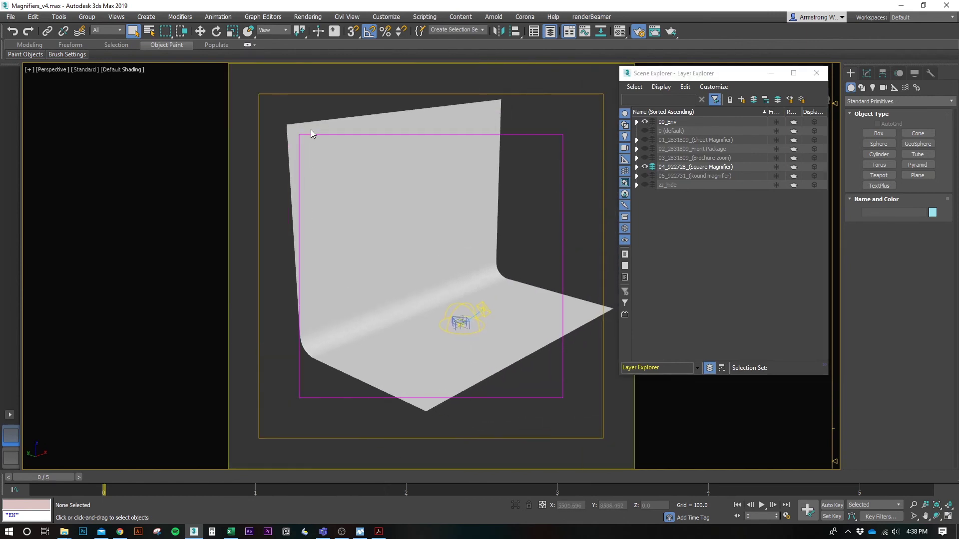
Save a scene state named 922728 for the Square Magnifier setup with all listed parts included.
{"action": "left_click", "coordinate": [59, 16]}
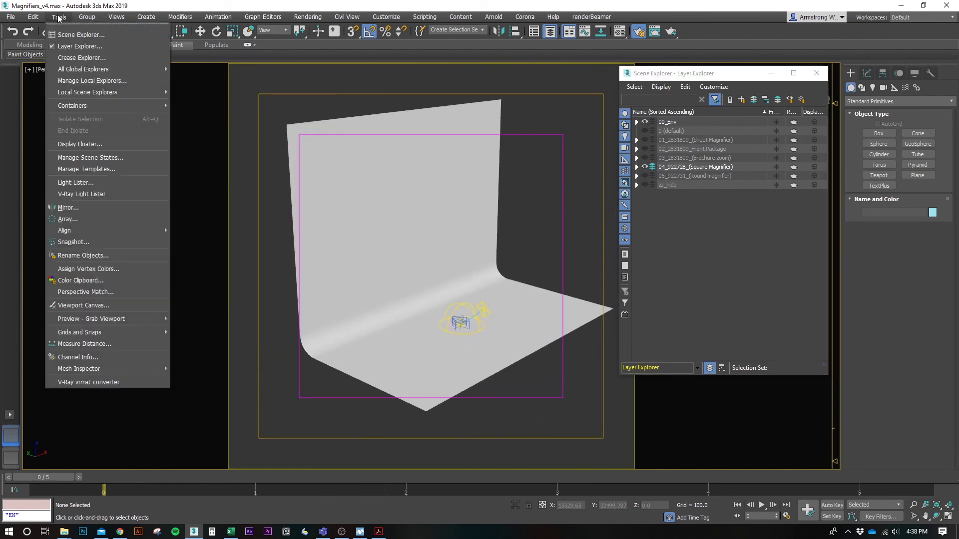
{"action": "left_click", "coordinate": [90, 157]}
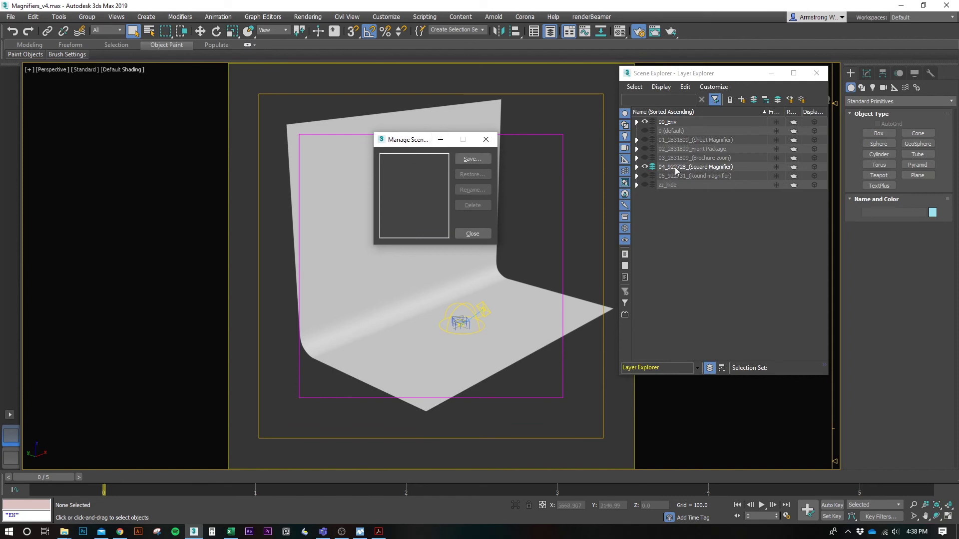
{"action": "left_click", "coordinate": [483, 160]}
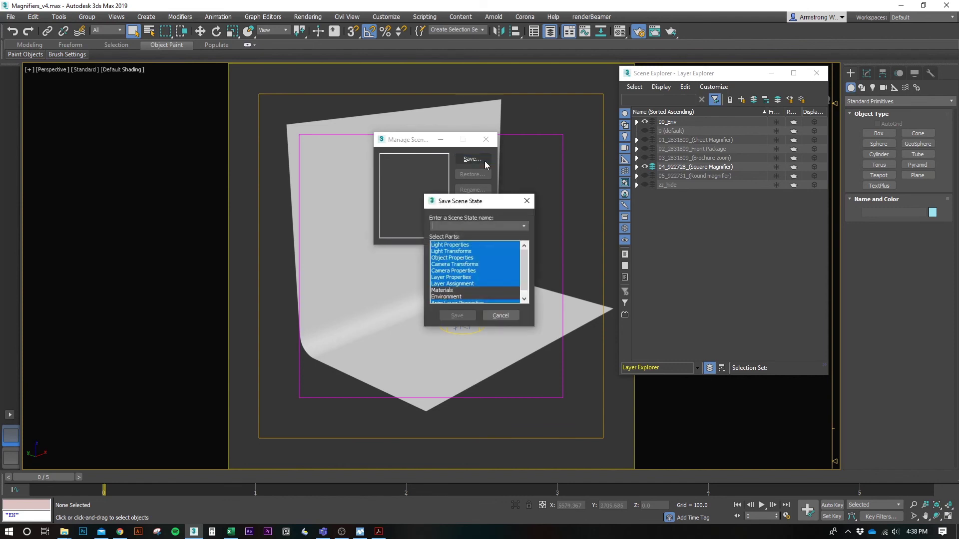
{"action": "left_click", "coordinate": [469, 248]}
{"action": "left_click", "coordinate": [457, 301]}
{"action": "left_click", "coordinate": [451, 245], "text": "shift"}
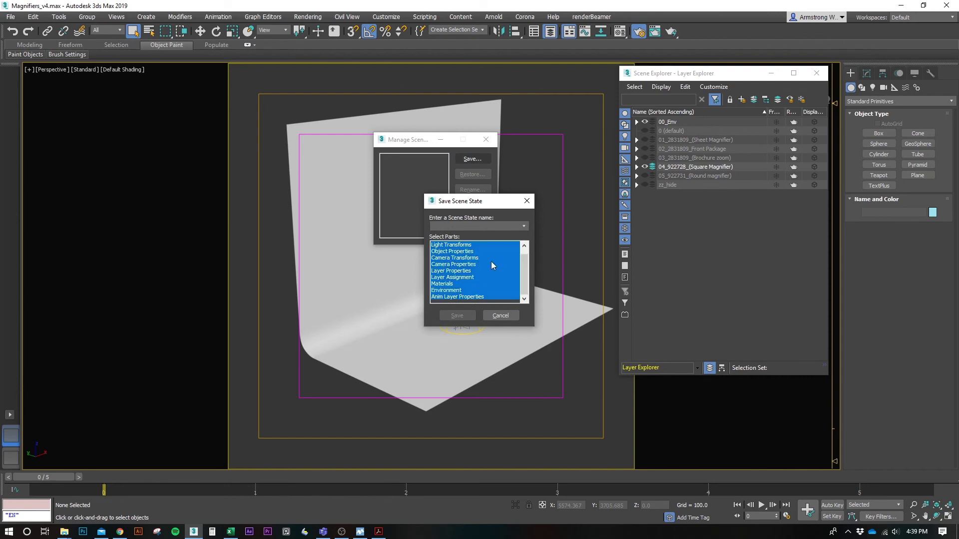
{"action": "scroll", "coordinate": [490, 263], "scroll_direction": "up", "scroll_amount": 1}
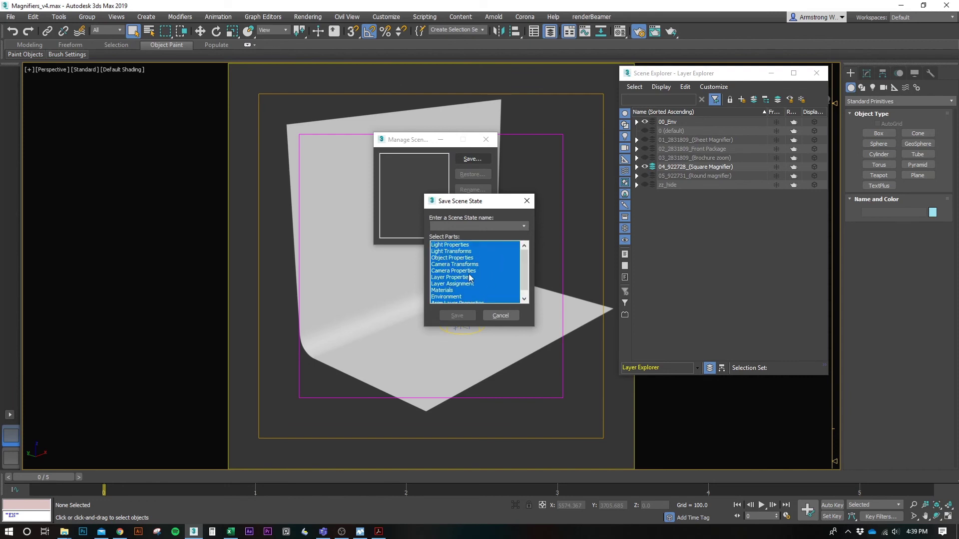
{"action": "left_click", "coordinate": [472, 226]}
{"action": "type", "text": "922728"}
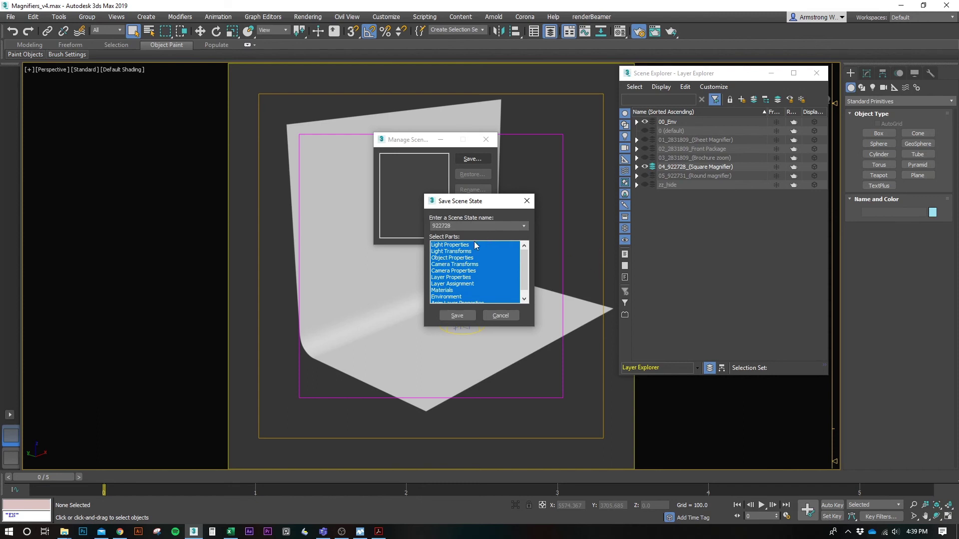
{"action": "left_click", "coordinate": [454, 315]}
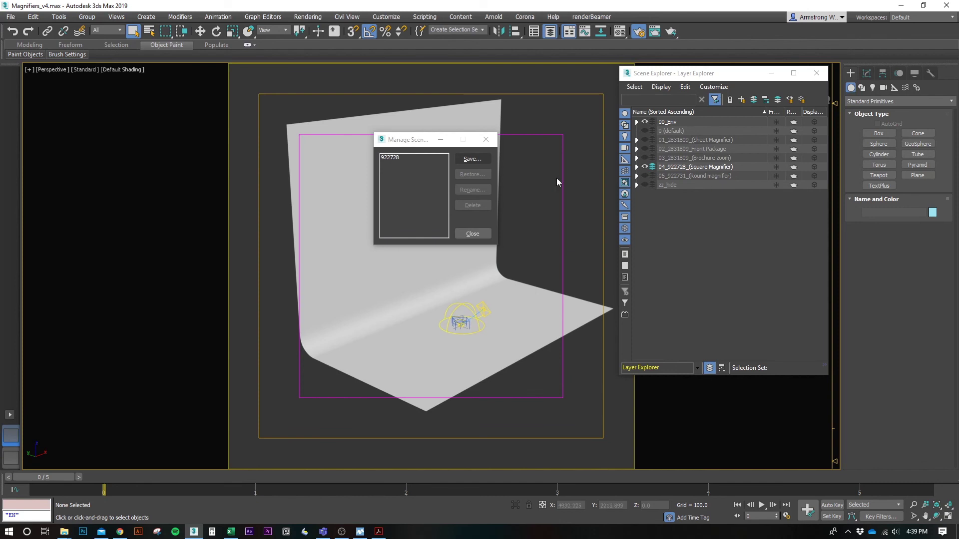
Show the Round magnifier layer instead of the Square Magnifier layer and save the full scene state as 922731.
{"action": "left_click", "coordinate": [645, 167]}
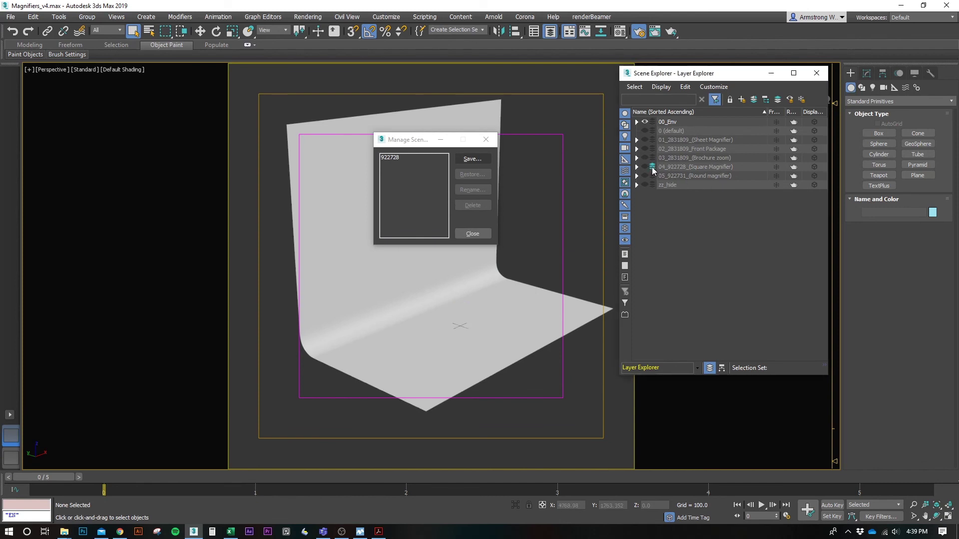
{"action": "left_click", "coordinate": [644, 175]}
{"action": "left_click", "coordinate": [473, 160]}
{"action": "type", "text": "922731"}
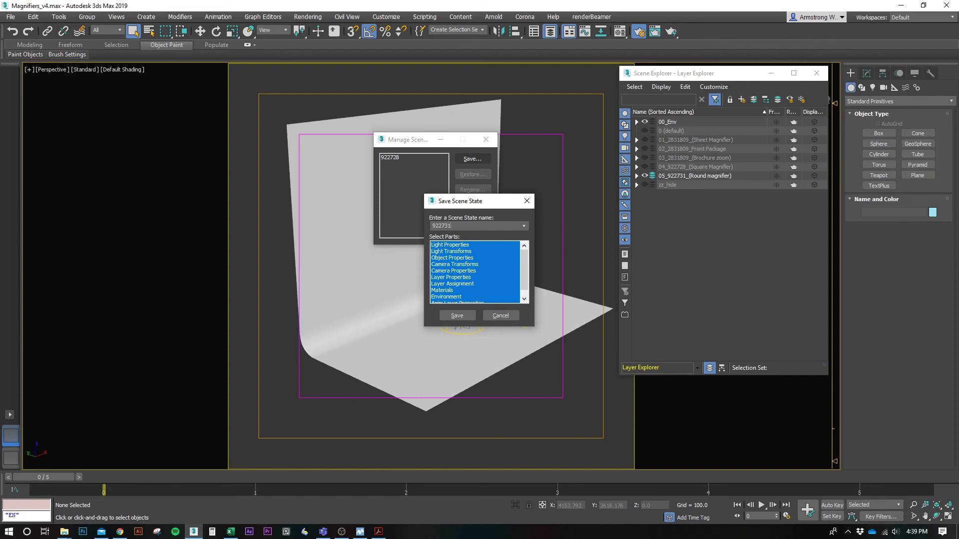
{"action": "left_click", "coordinate": [457, 315]}
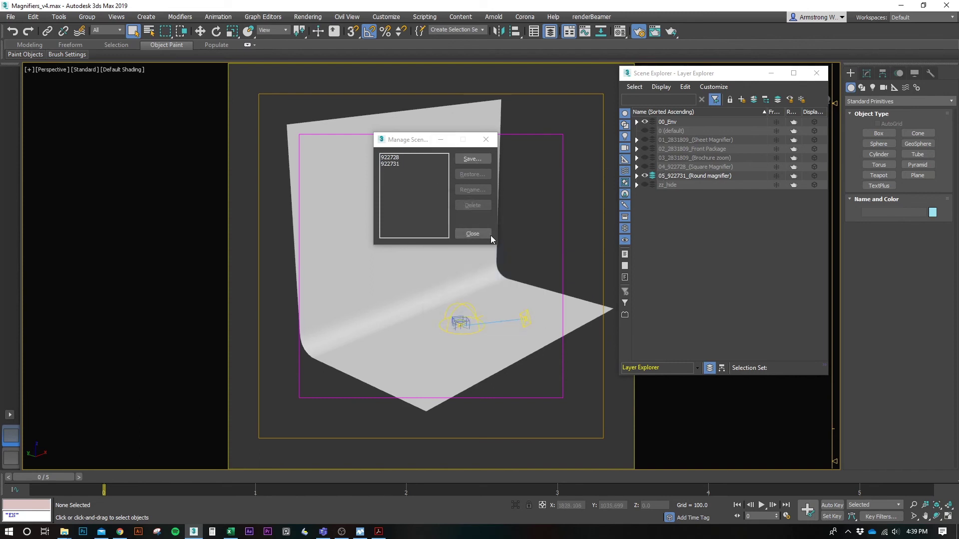
{"action": "left_click", "coordinate": [472, 233]}
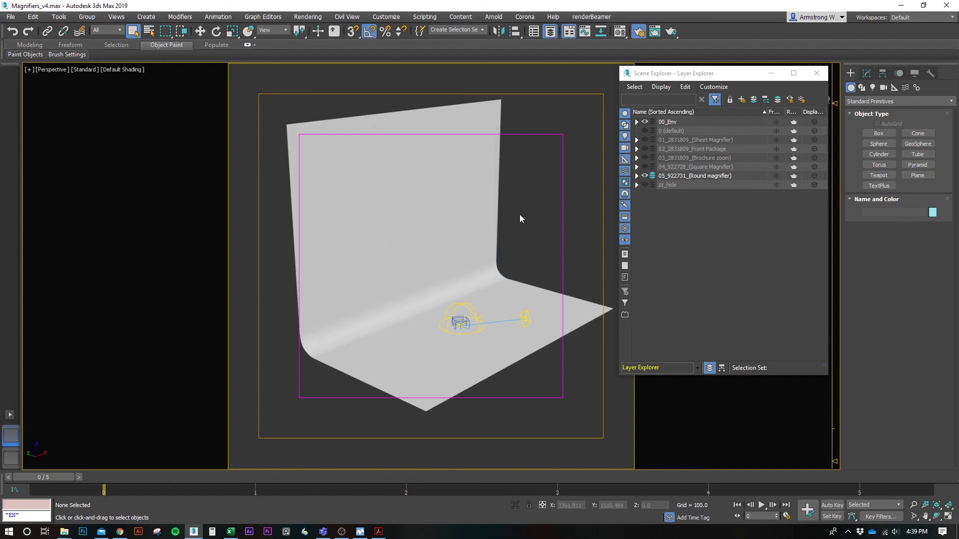
Open Render Setup and review the common output, render element and system settings.
{"action": "scroll", "coordinate": [463, 307], "scroll_direction": "up", "scroll_amount": 3}
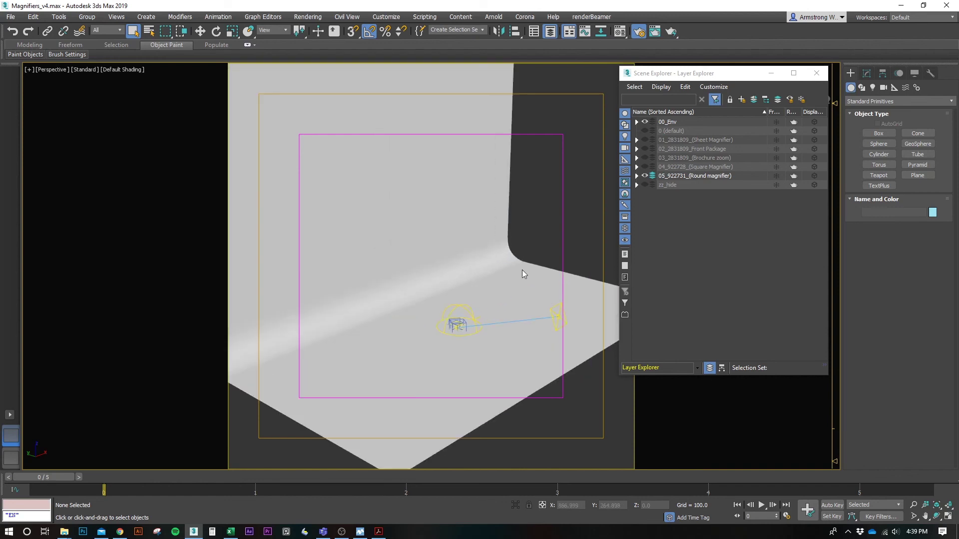
{"action": "left_click", "coordinate": [639, 31]}
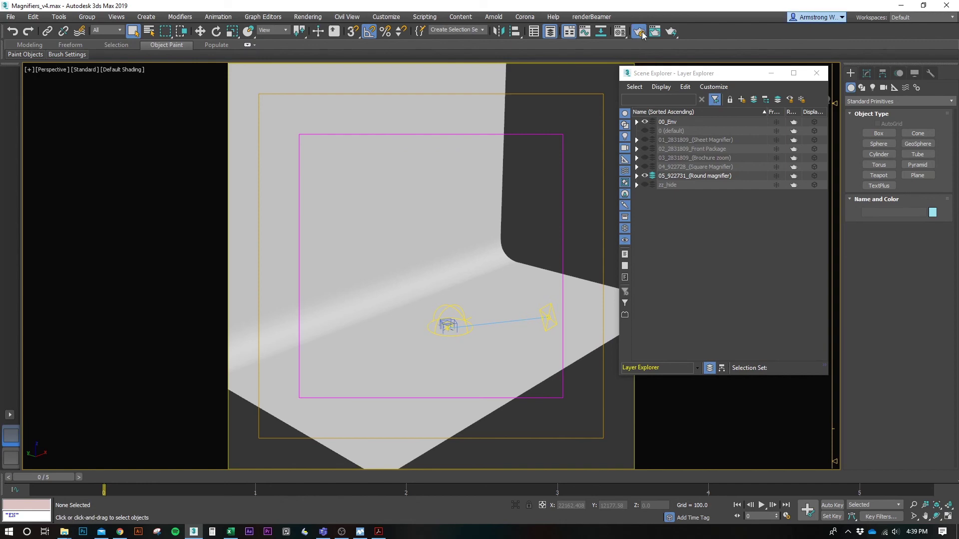
{"action": "left_click_drag", "start_coordinate": [567, 69], "coordinate": [534, 69]}
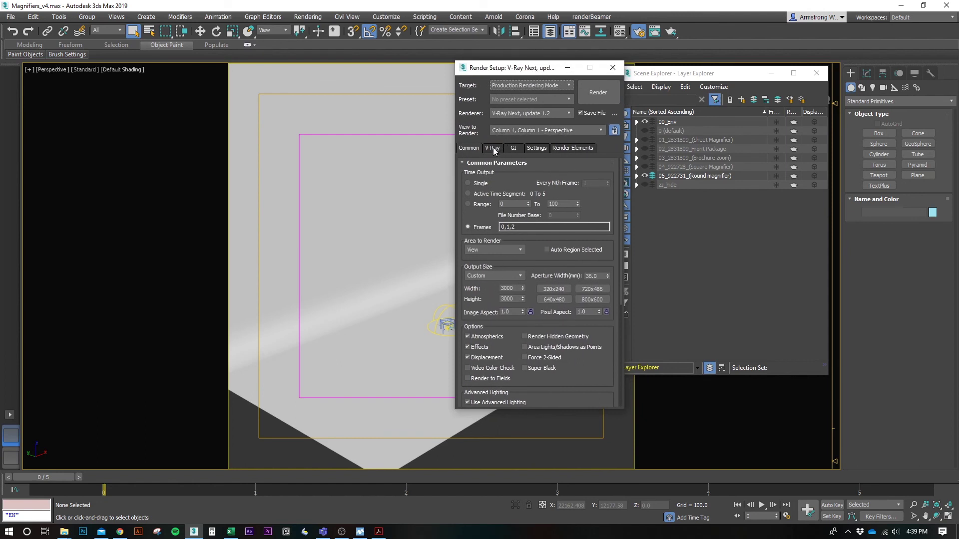
{"action": "left_click", "coordinate": [493, 149]}
{"action": "left_click", "coordinate": [571, 149]}
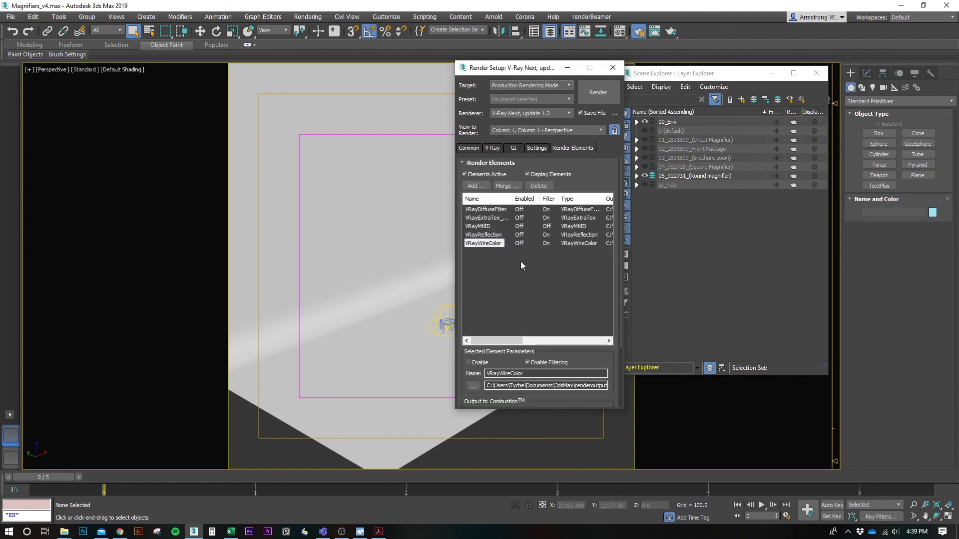
{"action": "left_click", "coordinate": [515, 149]}
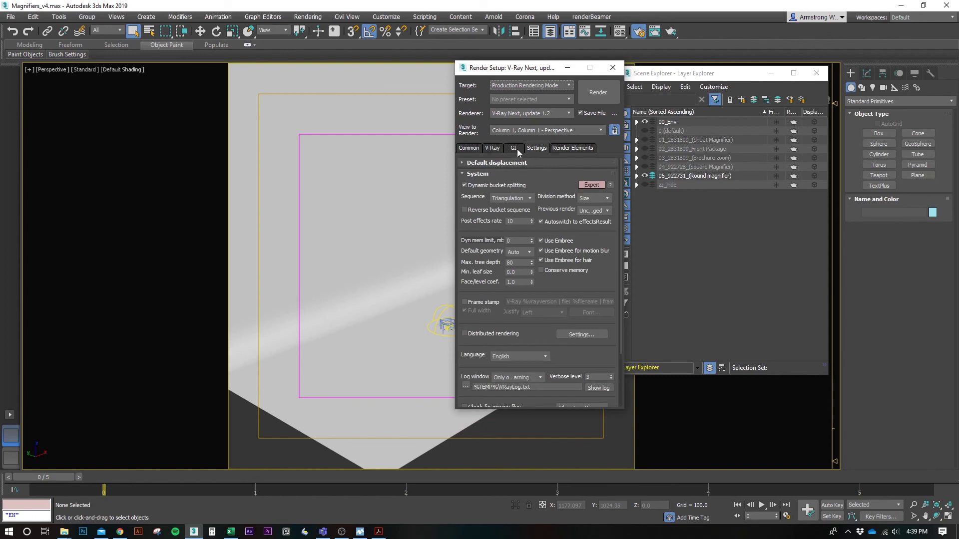
Set the V-Ray frame buffer's separate render channels to save as PNG file 922728_ in the test\922728 folder.
{"action": "left_click", "coordinate": [492, 148]}
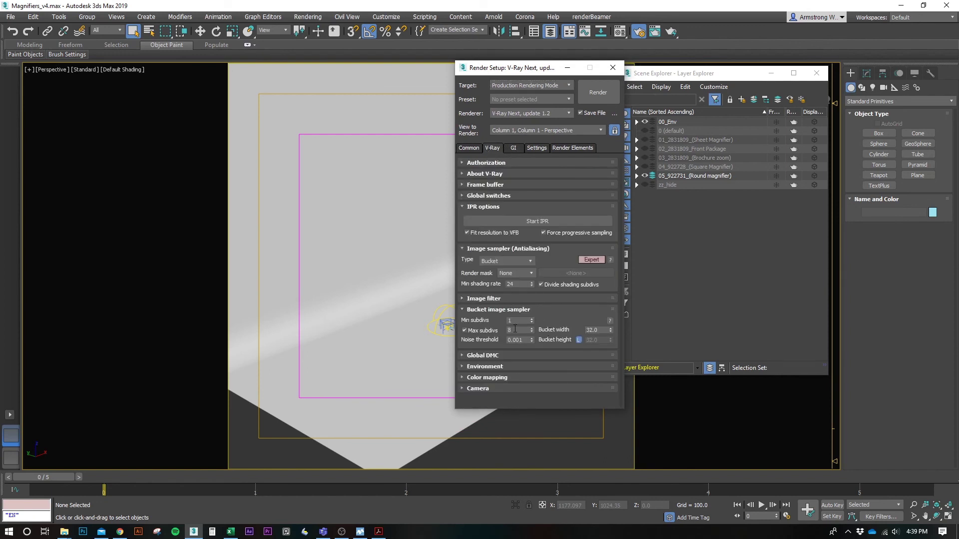
{"action": "left_click", "coordinate": [477, 184]}
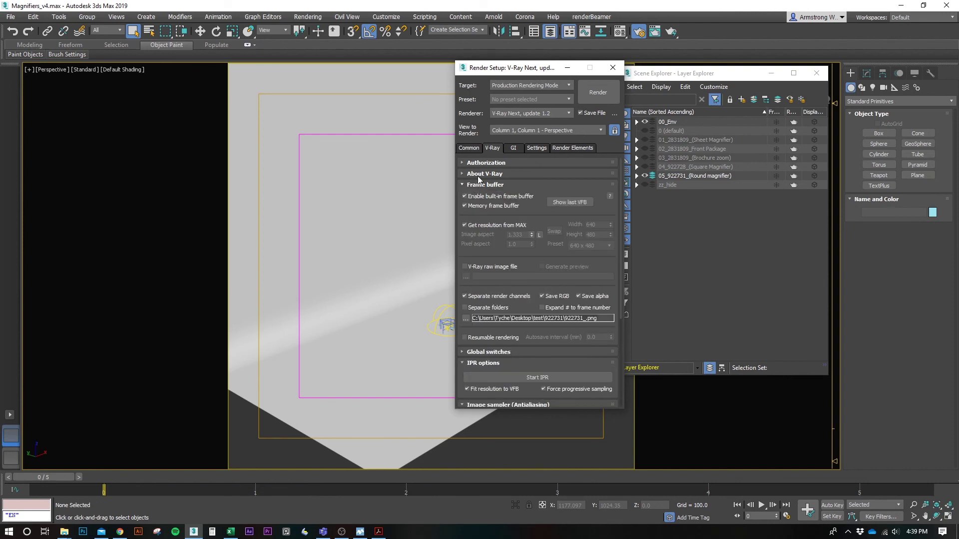
{"action": "left_click", "coordinate": [464, 296]}
{"action": "left_click", "coordinate": [469, 318]}
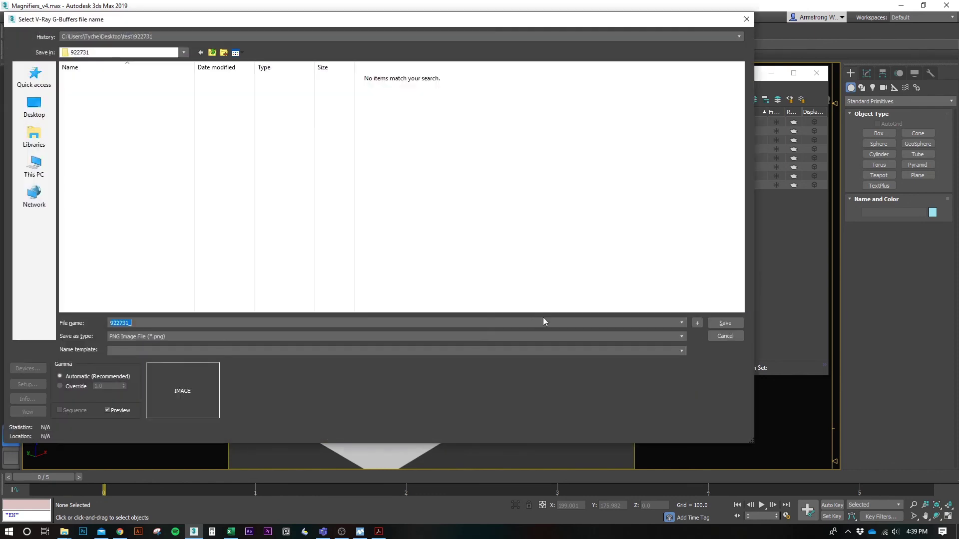
{"action": "left_click", "coordinate": [212, 52]}
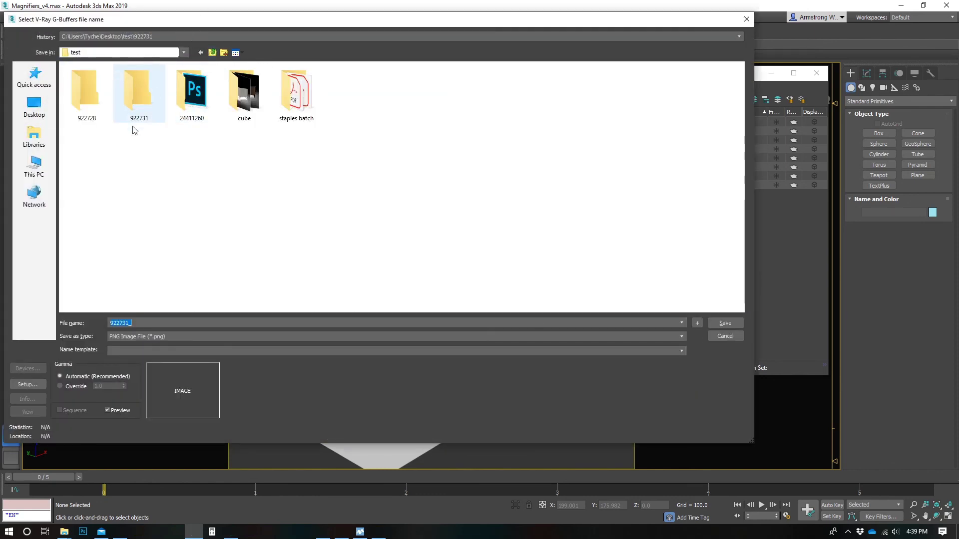
{"action": "double_click", "coordinate": [79, 94]}
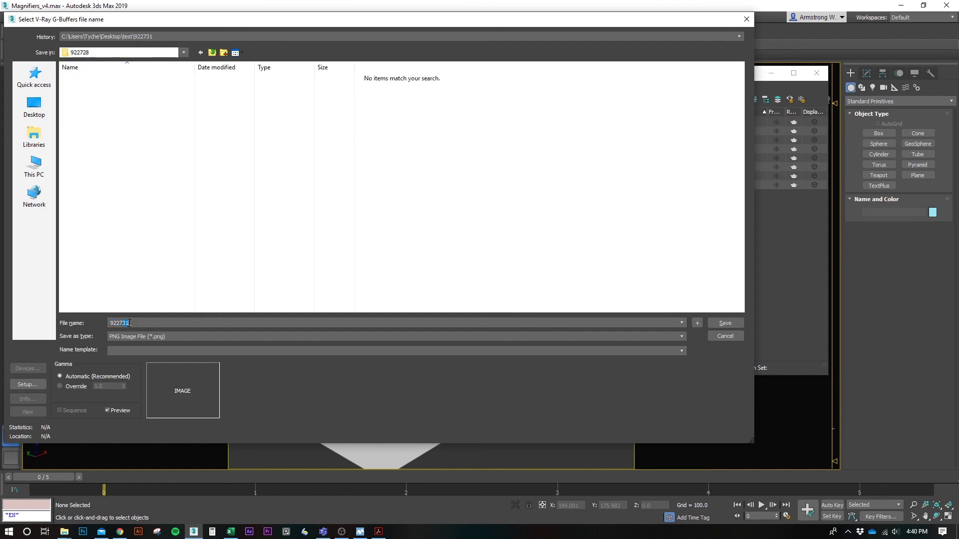
{"action": "type", "text": "922728_"}
{"action": "left_click", "coordinate": [733, 326]}
{"action": "left_click", "coordinate": [64, 129]}
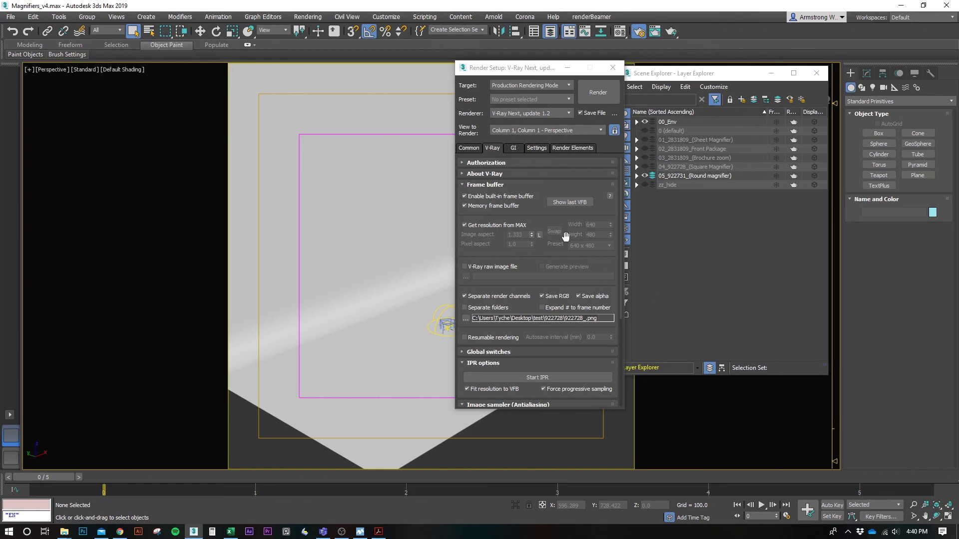
Save the current render settings as a render preset named 922728 with all preset categories.
{"action": "left_click", "coordinate": [569, 100]}
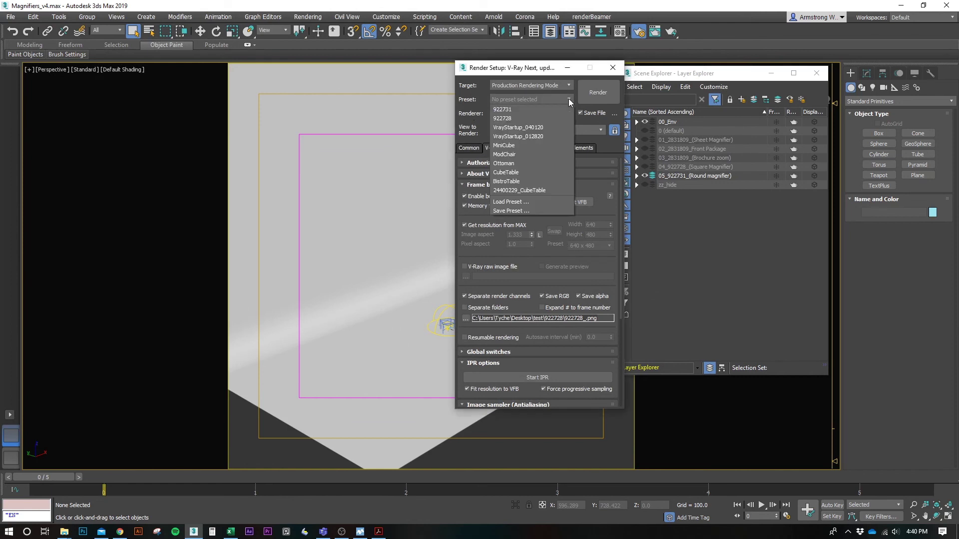
{"action": "left_click", "coordinate": [519, 211]}
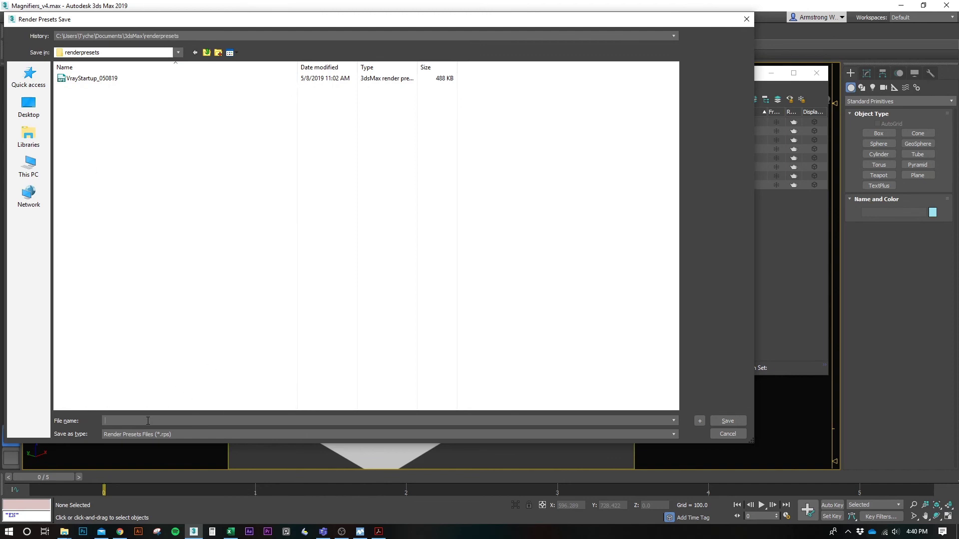
{"action": "type", "text": "922728"}
{"action": "left_click", "coordinate": [727, 421]}
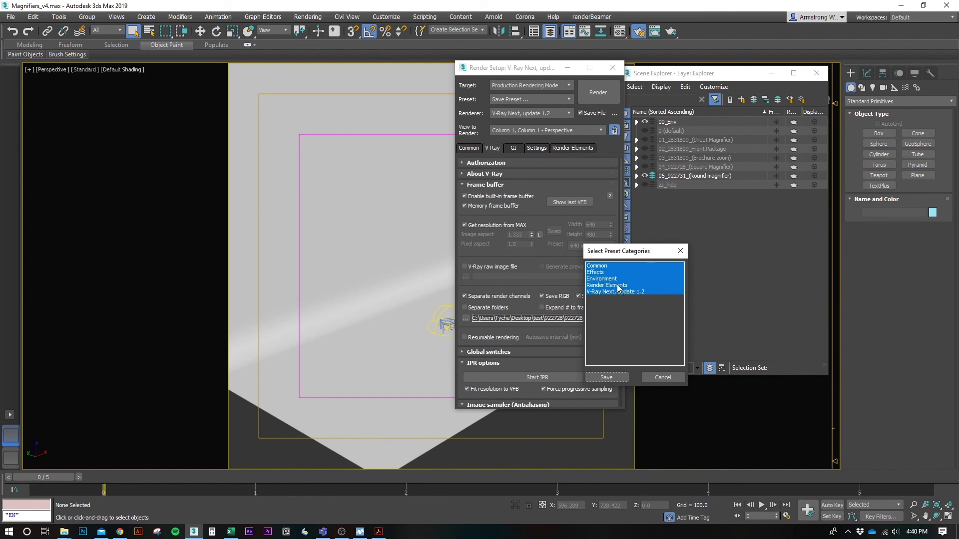
{"action": "left_click", "coordinate": [613, 378]}
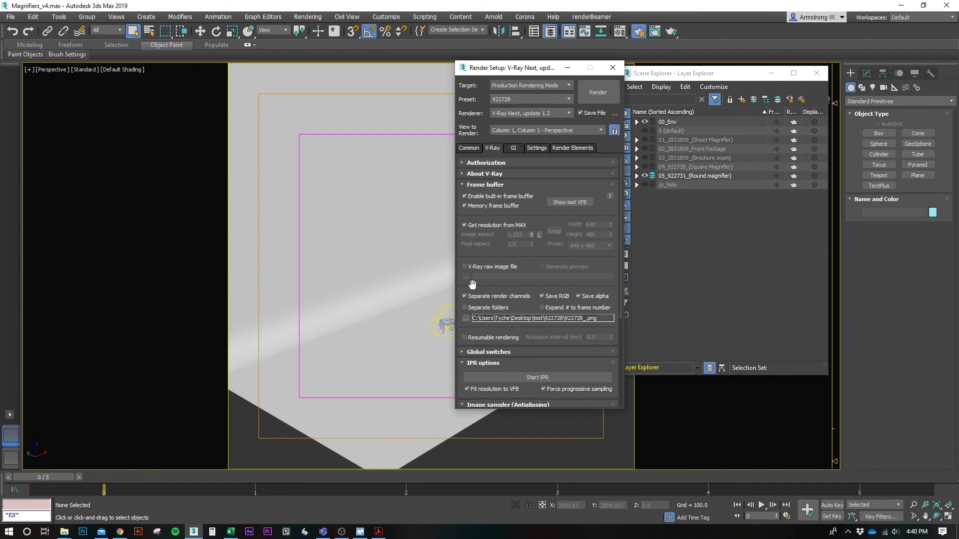
Redirect the V-Ray separate render channels output to PNG file 922731_ in the test\922731 folder.
{"action": "left_click", "coordinate": [465, 319]}
{"action": "left_click", "coordinate": [213, 52]}
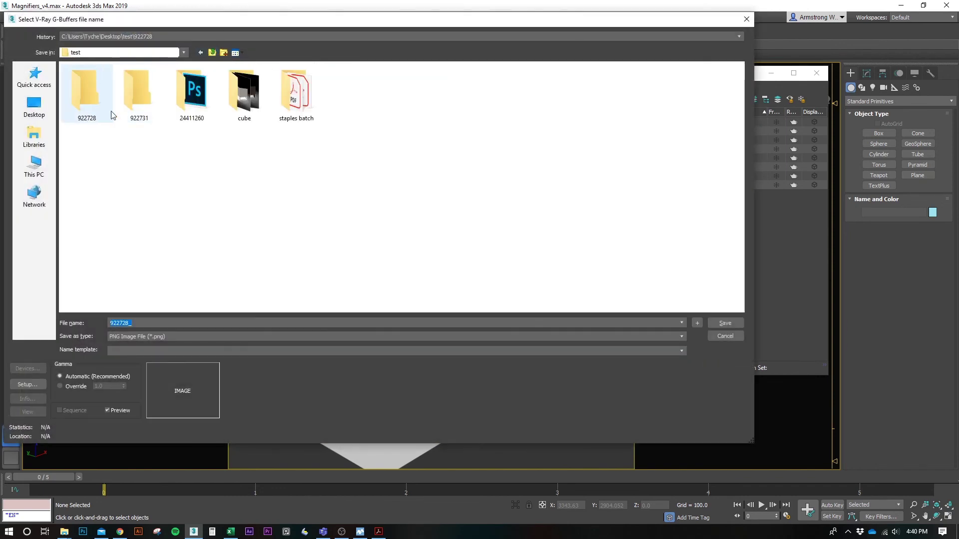
{"action": "double_click", "coordinate": [146, 89]}
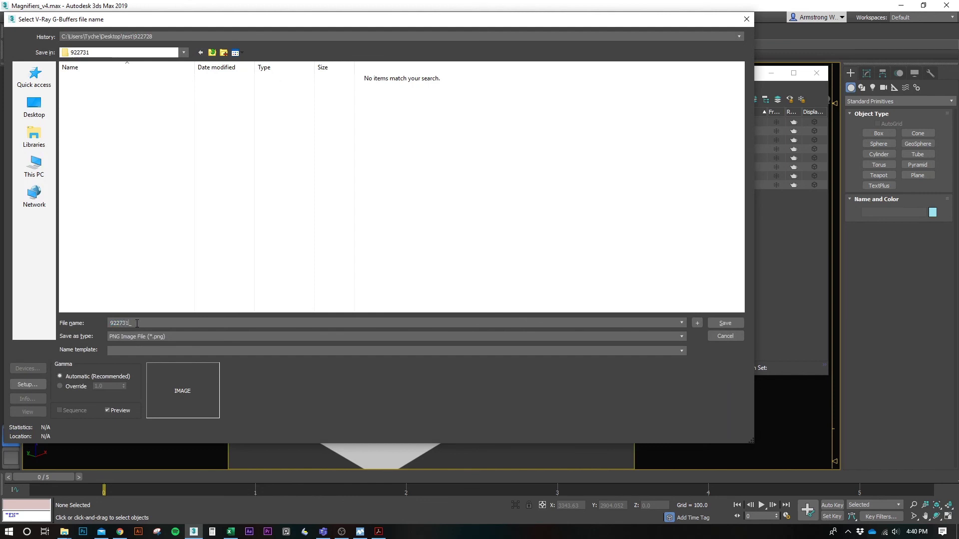
{"action": "left_click", "coordinate": [728, 323]}
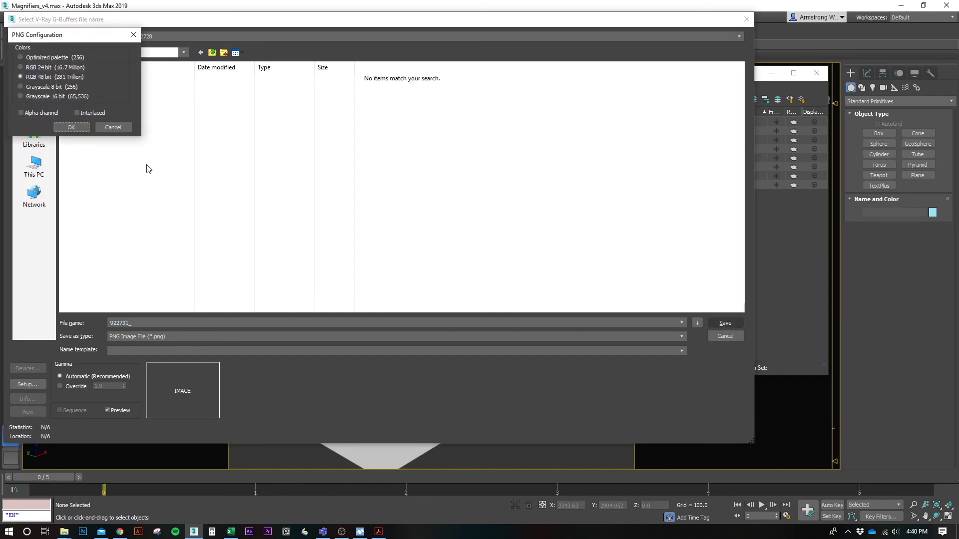
{"action": "left_click", "coordinate": [70, 128]}
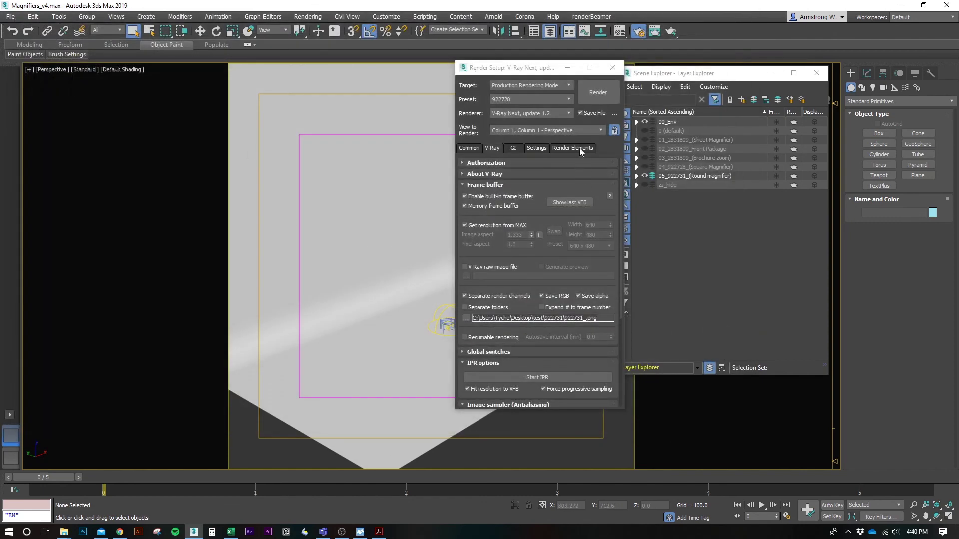
Save the render settings with the new output path as a render preset named 922731, including all categories.
{"action": "left_click", "coordinate": [568, 99]}
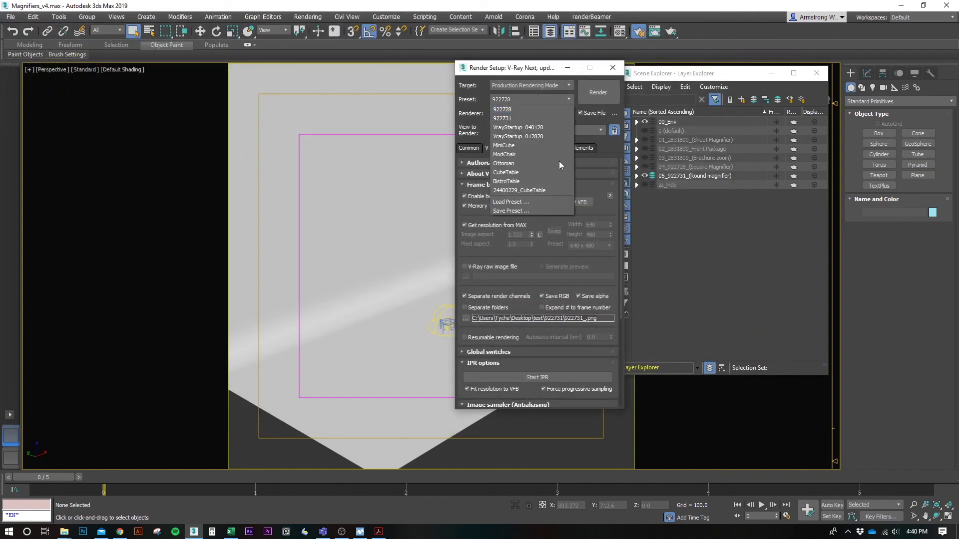
{"action": "left_click", "coordinate": [508, 211]}
{"action": "left_click", "coordinate": [95, 79]}
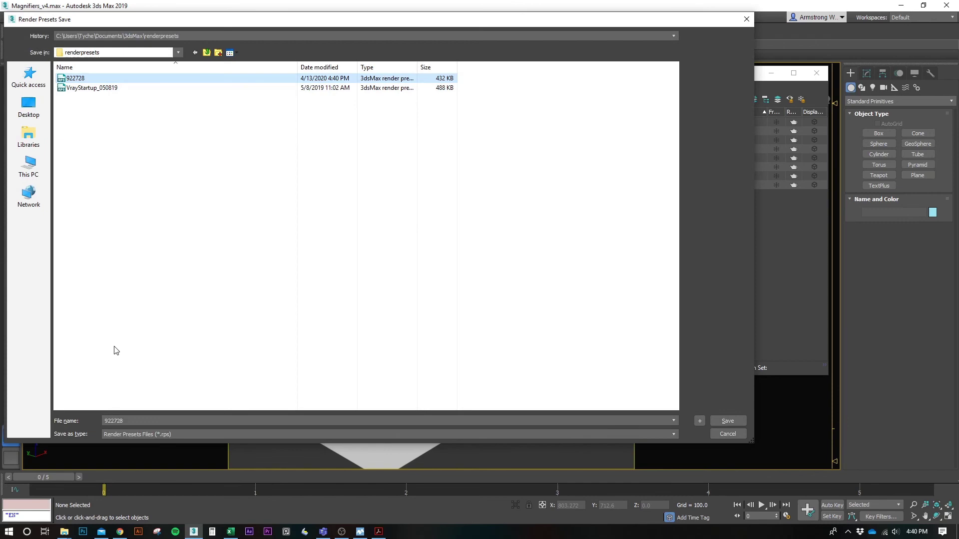
{"action": "double_click", "coordinate": [119, 421]}
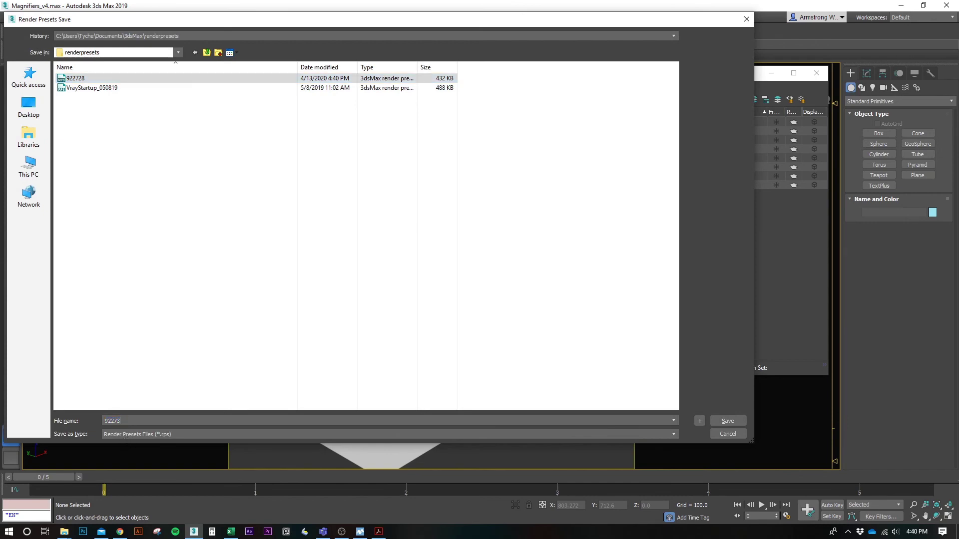
{"action": "key", "text": "Return"}
{"action": "left_click", "coordinate": [592, 379]}
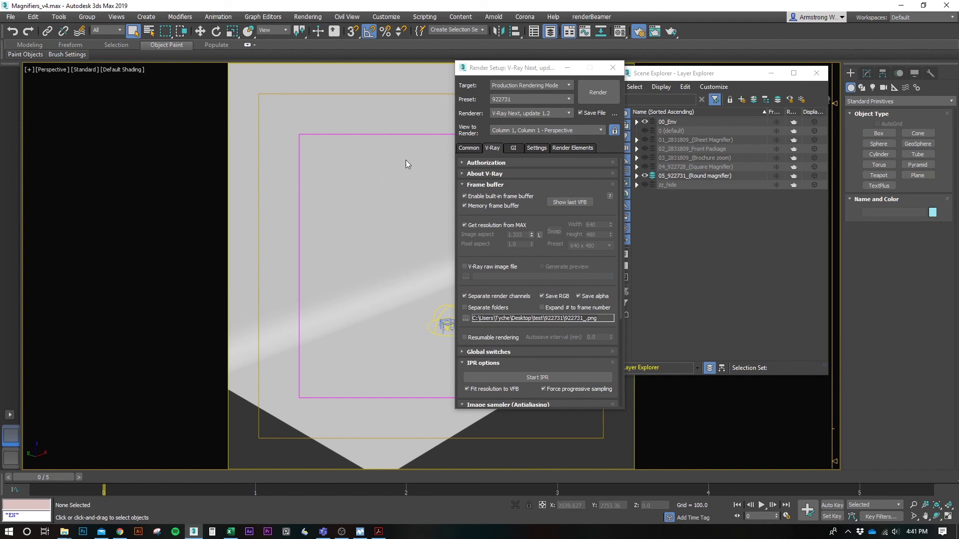
Open Batch Render and delete the existing 922728 and 922731 batch entries.
{"action": "left_click", "coordinate": [307, 17]}
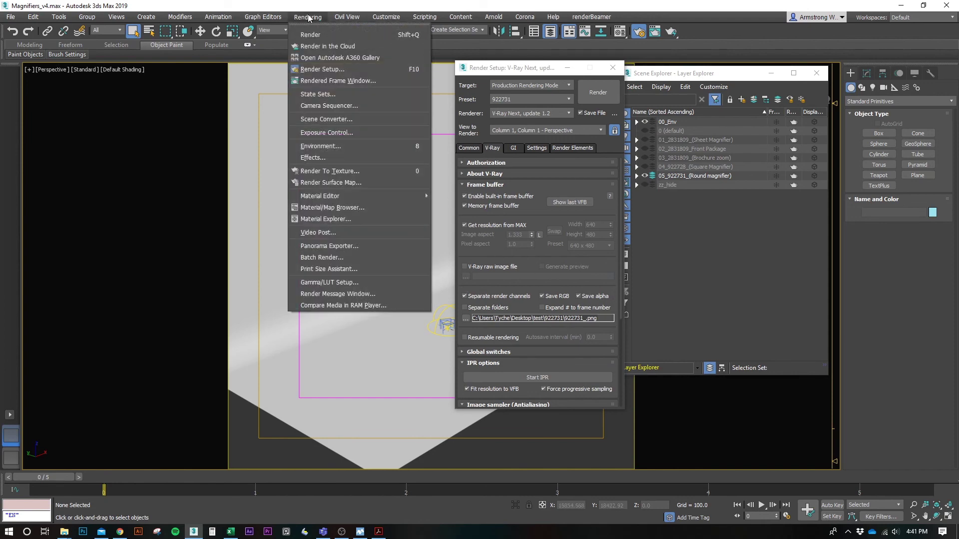
{"action": "left_click", "coordinate": [325, 257]}
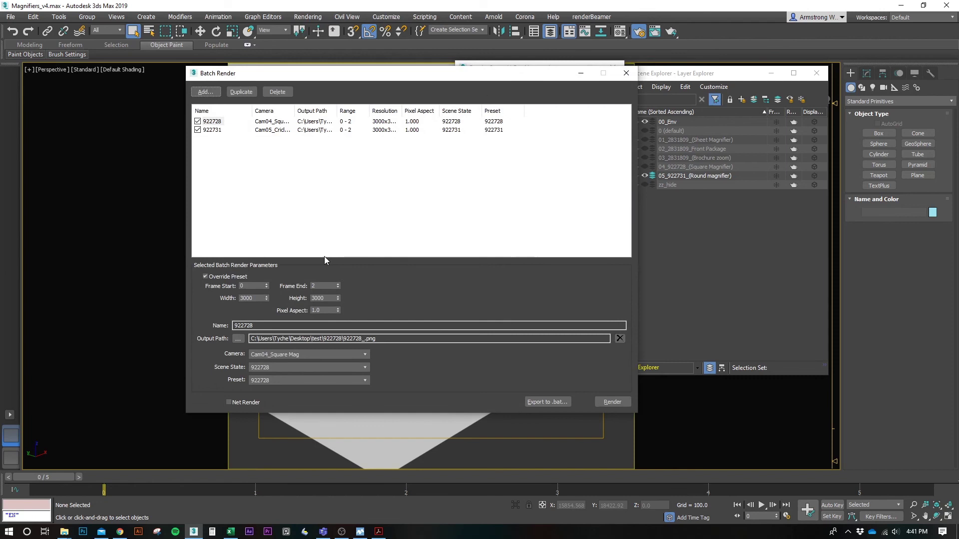
{"action": "left_click", "coordinate": [219, 121]}
{"action": "left_click", "coordinate": [274, 92]}
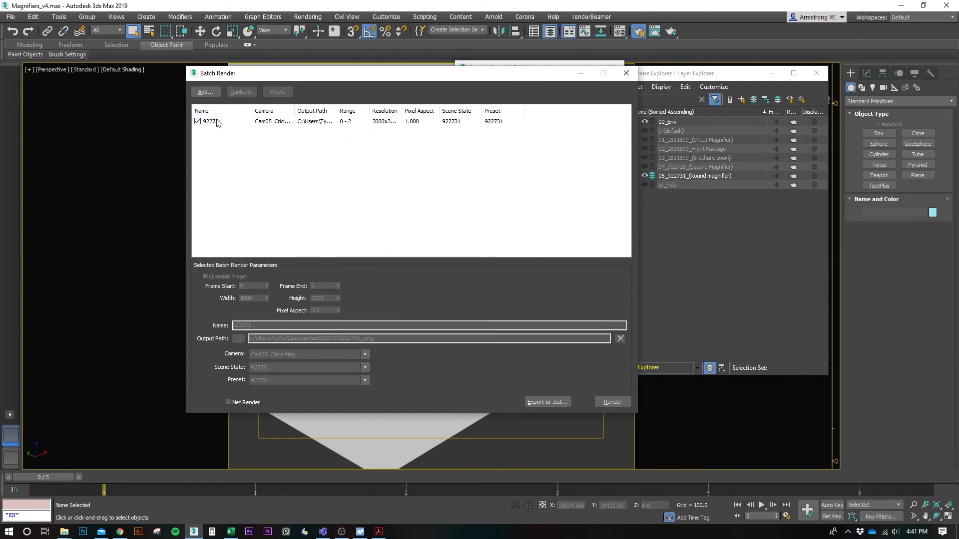
{"action": "left_click", "coordinate": [219, 122]}
{"action": "left_click", "coordinate": [278, 92]}
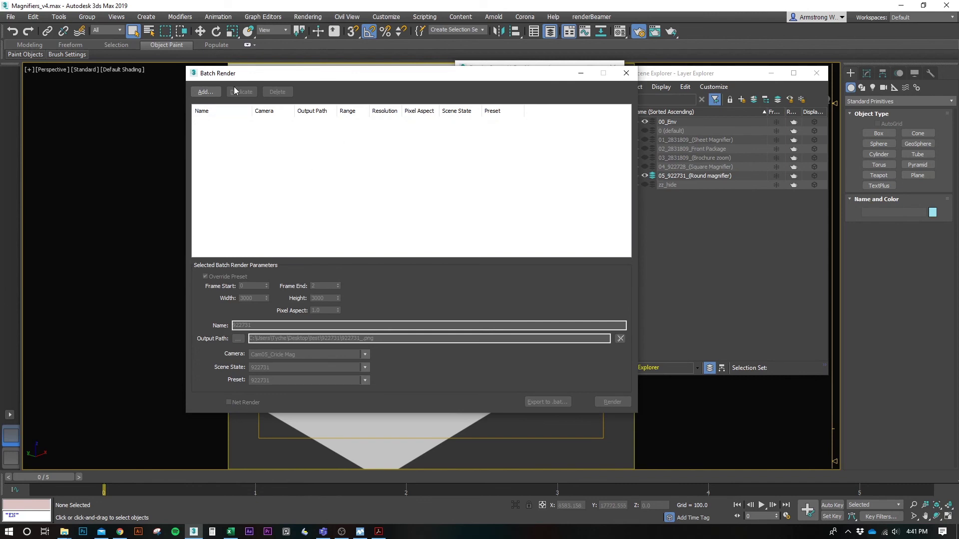
Add a batch render view named 922728 that overrides the preset with an end frame of 2.
{"action": "left_click", "coordinate": [206, 92]}
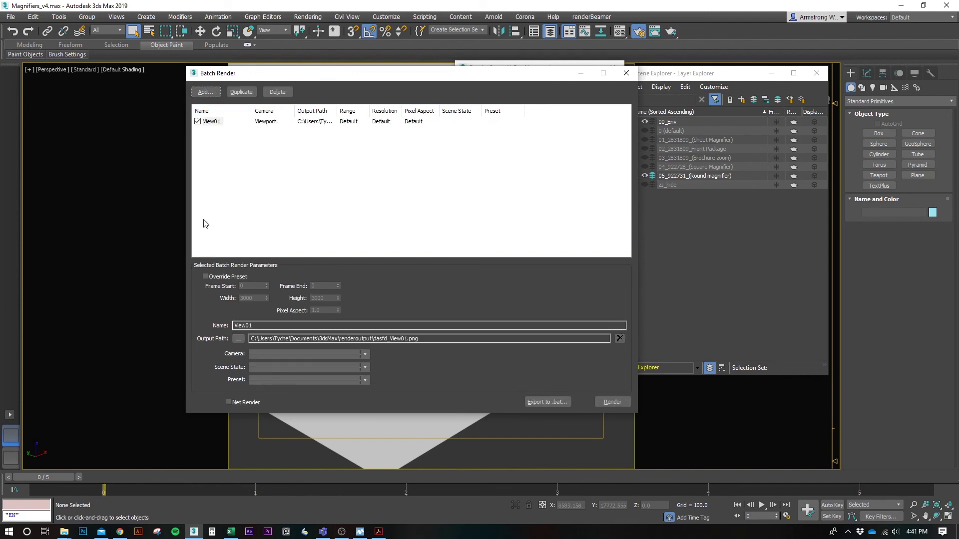
{"action": "left_click", "coordinate": [204, 277]}
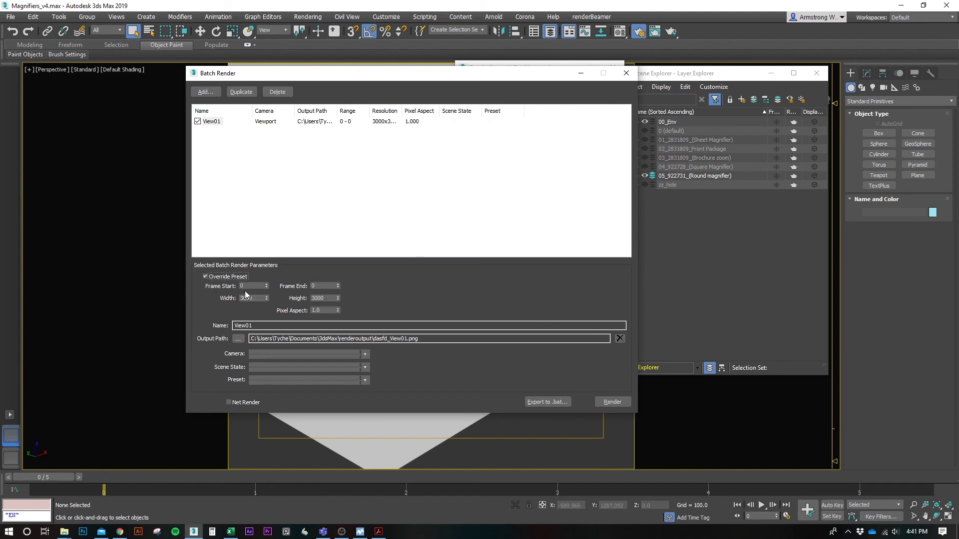
{"action": "key", "text": "Tab"}
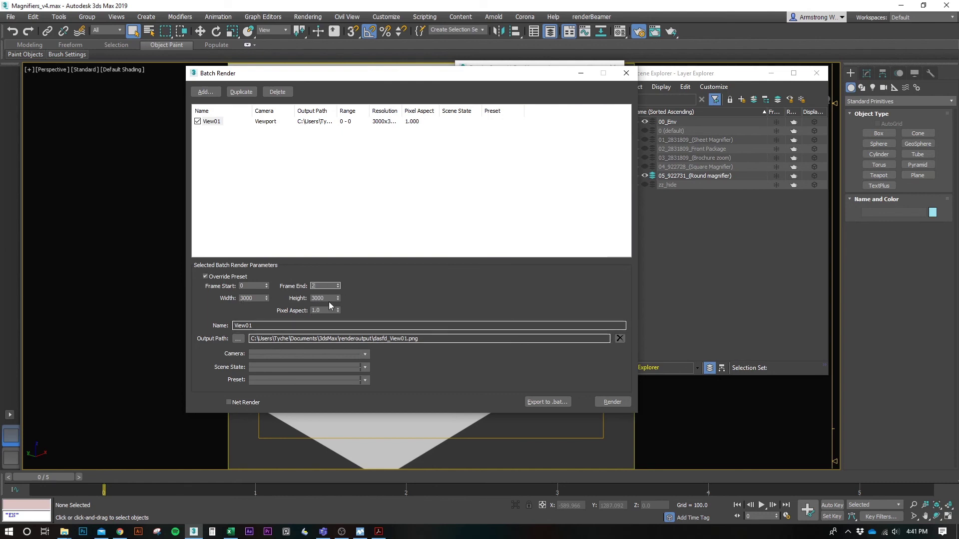
{"action": "left_click", "coordinate": [266, 326]}
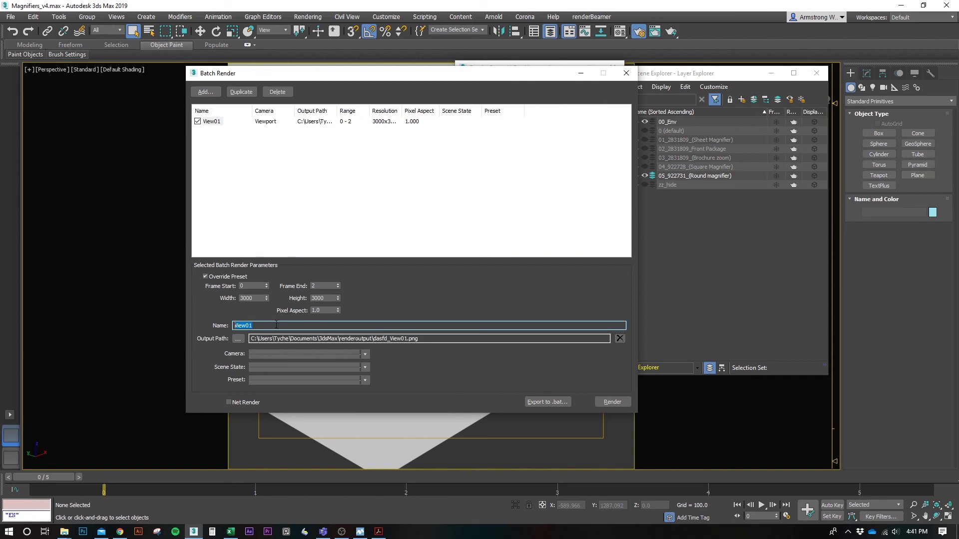
{"action": "type", "text": "922728"}
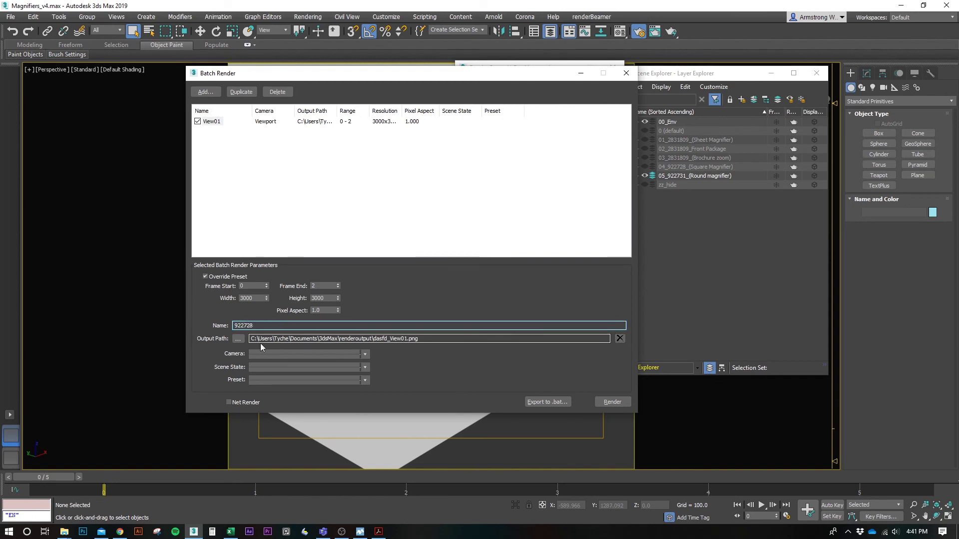
Set the 922728 view's output path to PNG file 922728_ in the Desktop\test\922728 folder.
{"action": "left_click", "coordinate": [238, 339]}
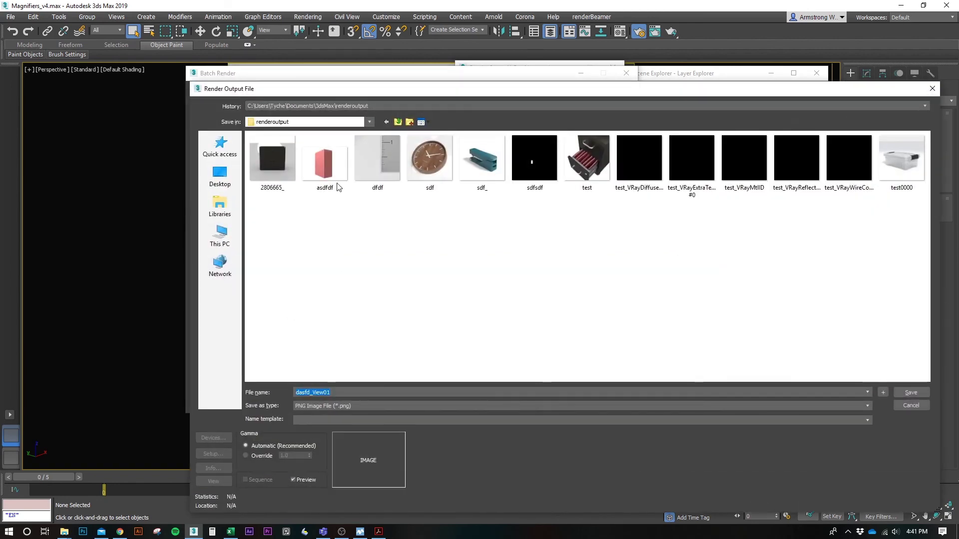
{"action": "left_click", "coordinate": [220, 177]}
{"action": "double_click", "coordinate": [735, 200]}
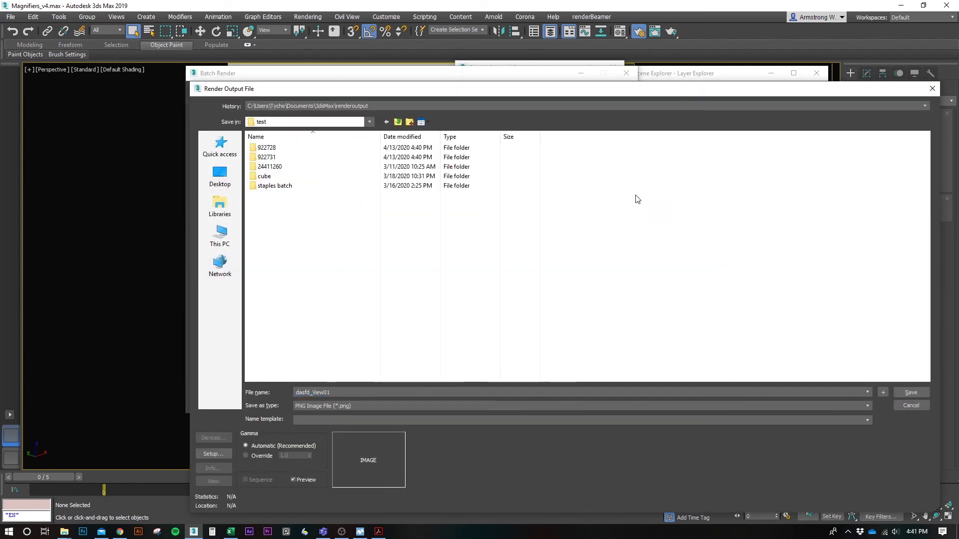
{"action": "double_click", "coordinate": [292, 149]}
{"action": "double_click", "coordinate": [345, 393]}
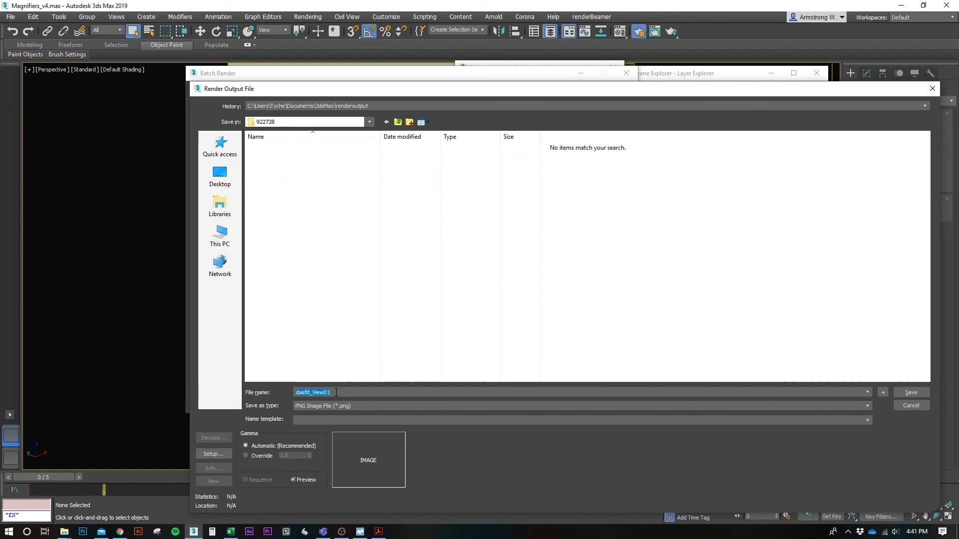
{"action": "type", "text": "9"}
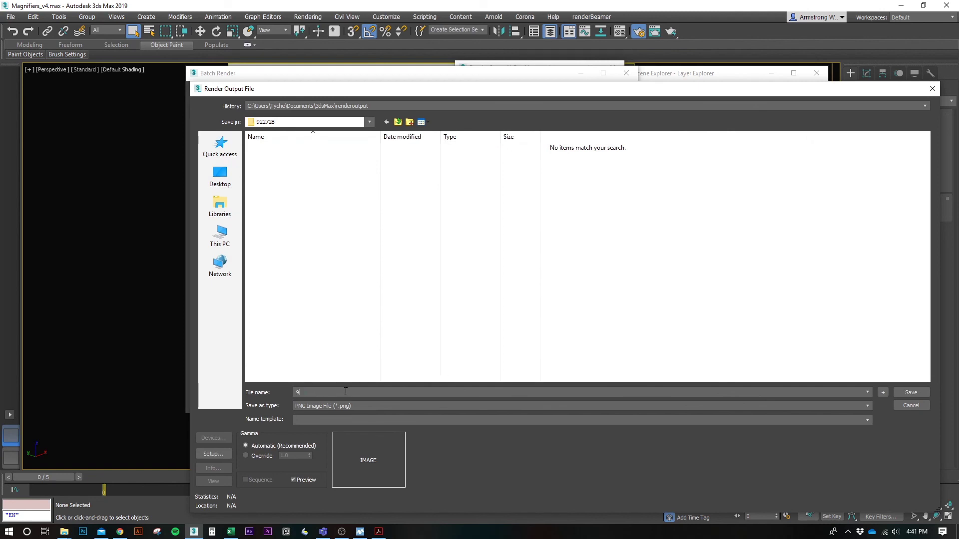
{"action": "type", "text": "22728_"}
{"action": "left_click", "coordinate": [910, 392]}
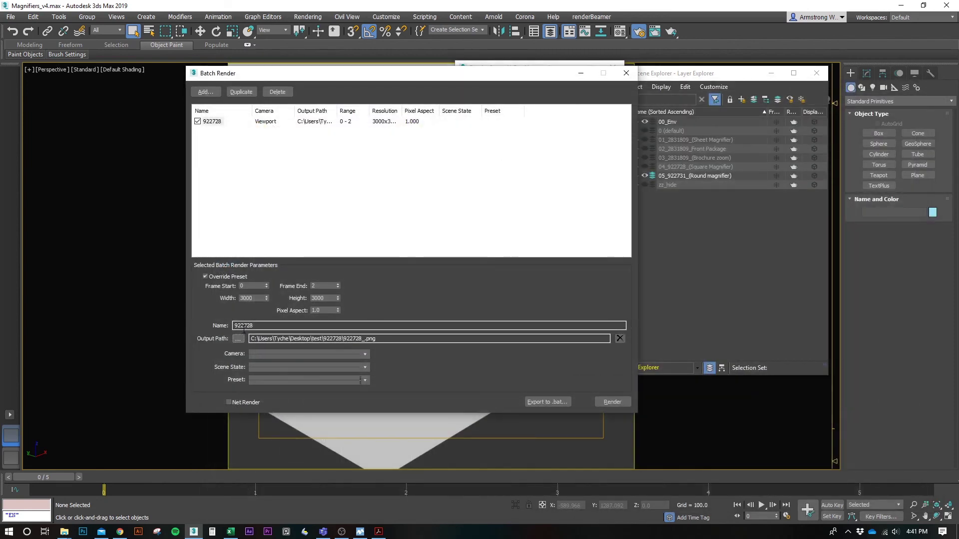
Assign camera Cam04_Square Mag, scene state 922728 and render preset 922728 to the 922728 view.
{"action": "left_click", "coordinate": [365, 354]}
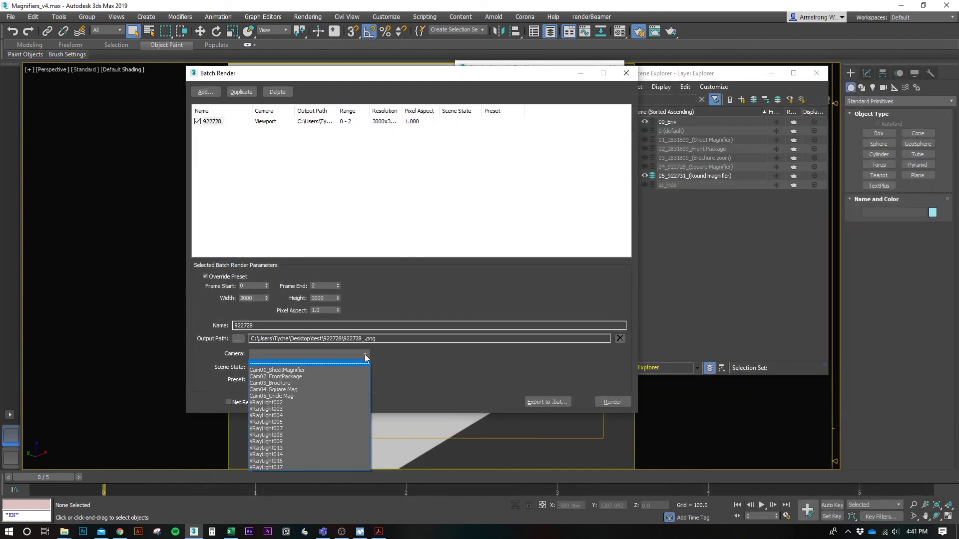
{"action": "left_click", "coordinate": [312, 387]}
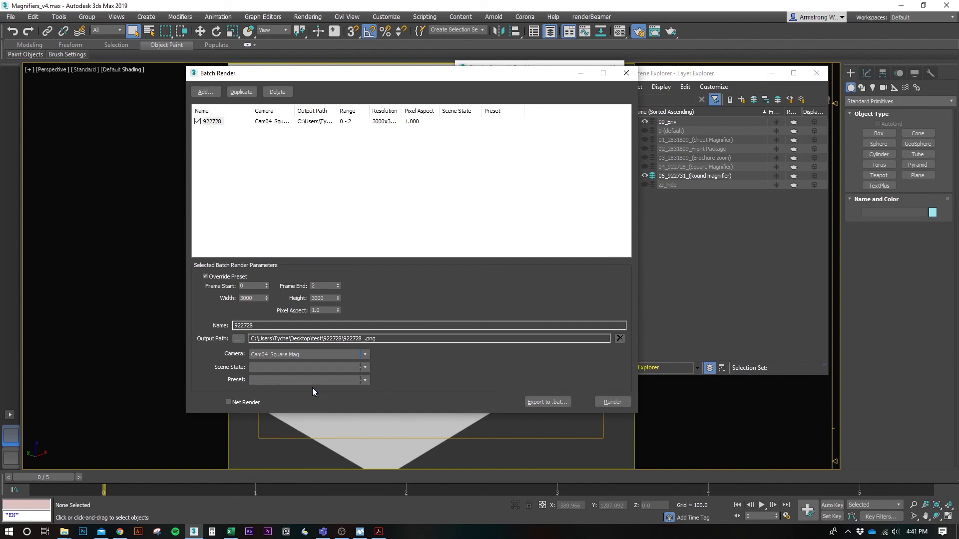
{"action": "left_click", "coordinate": [366, 368]}
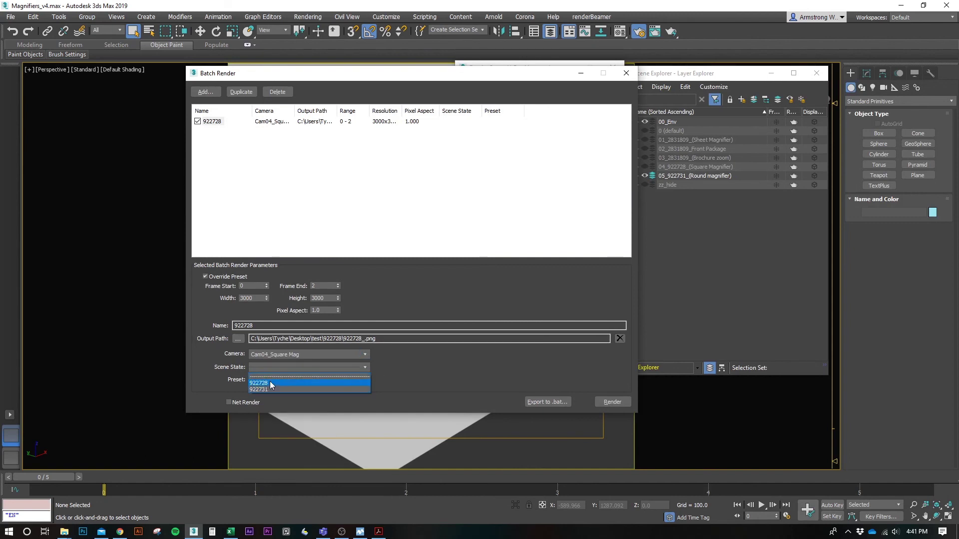
{"action": "left_click", "coordinate": [266, 383]}
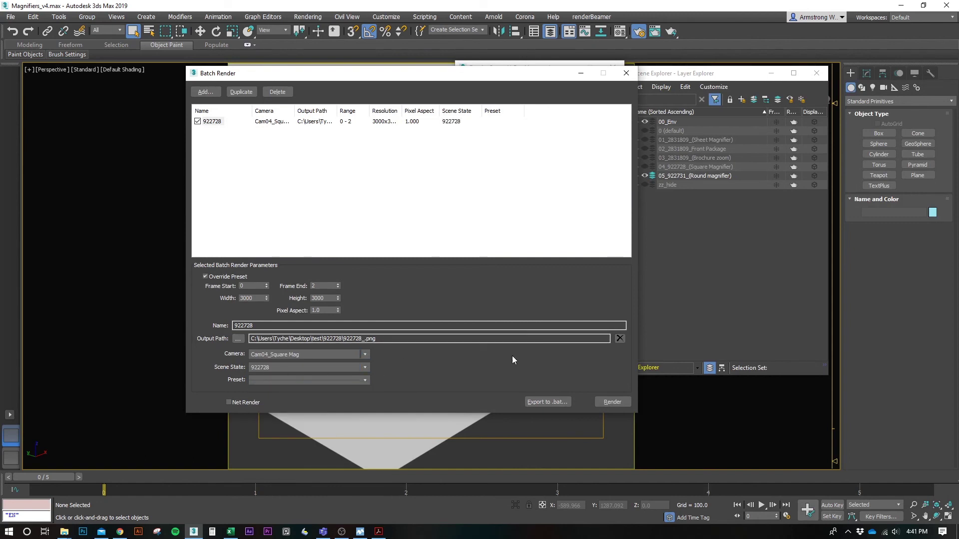
{"action": "left_click", "coordinate": [367, 380]}
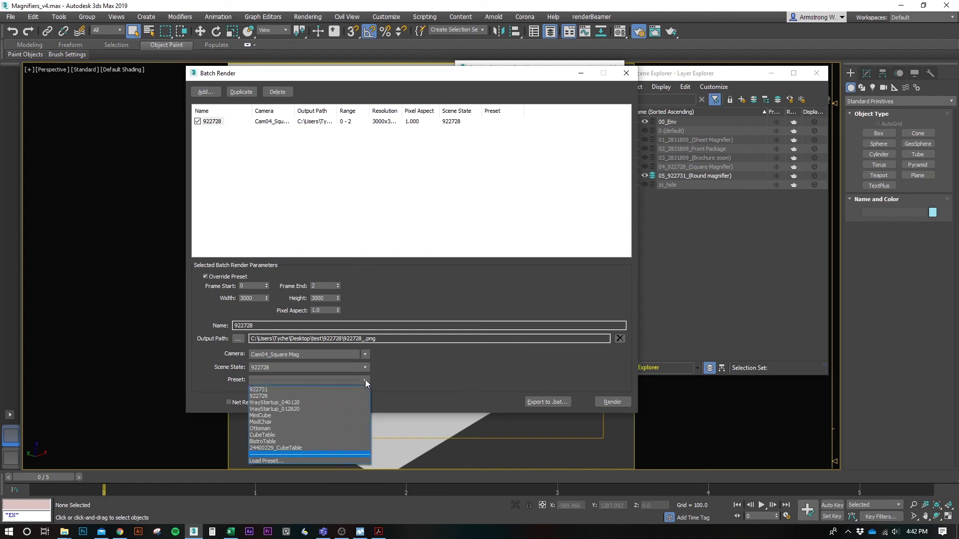
{"action": "left_click", "coordinate": [272, 394]}
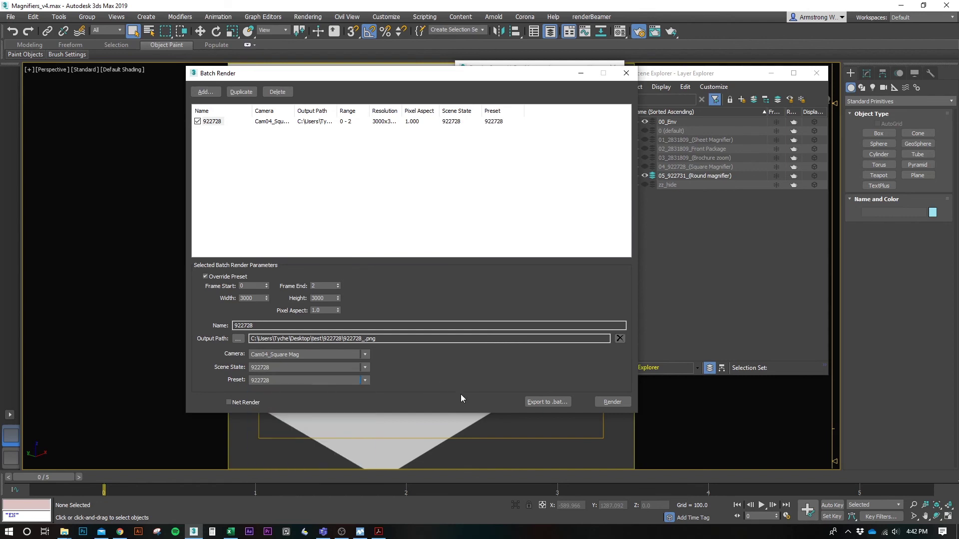
{"action": "left_click", "coordinate": [284, 190]}
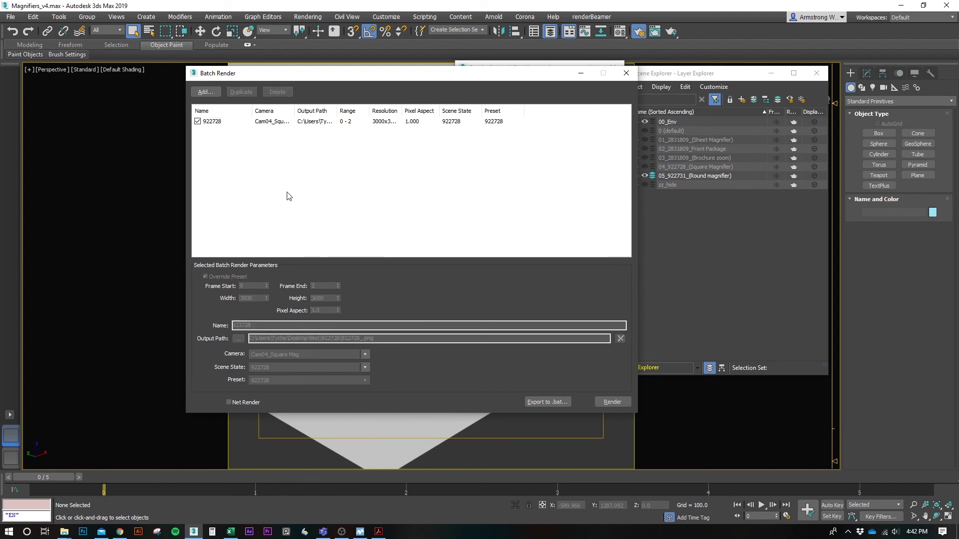
Add a second batch render view named 922731 that overrides the preset with an end frame of 2.
{"action": "left_click", "coordinate": [205, 92]}
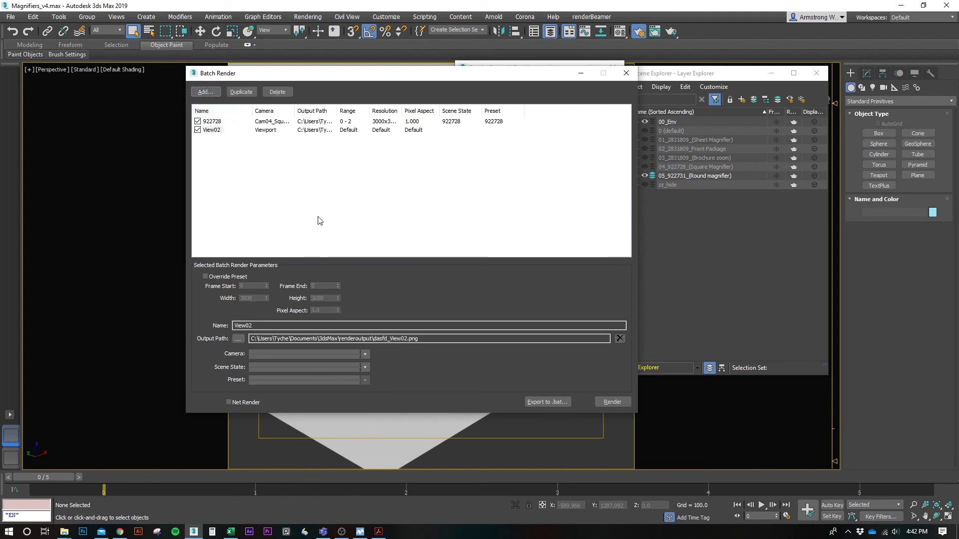
{"action": "left_click", "coordinate": [206, 277]}
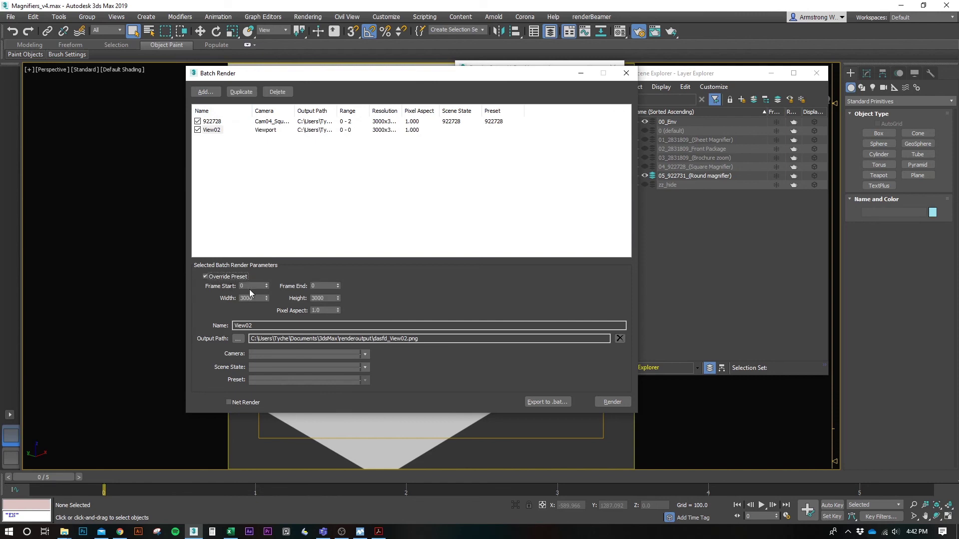
{"action": "double_click", "coordinate": [333, 287]}
{"action": "type", "text": "2"}
{"action": "key", "text": "Tab"}
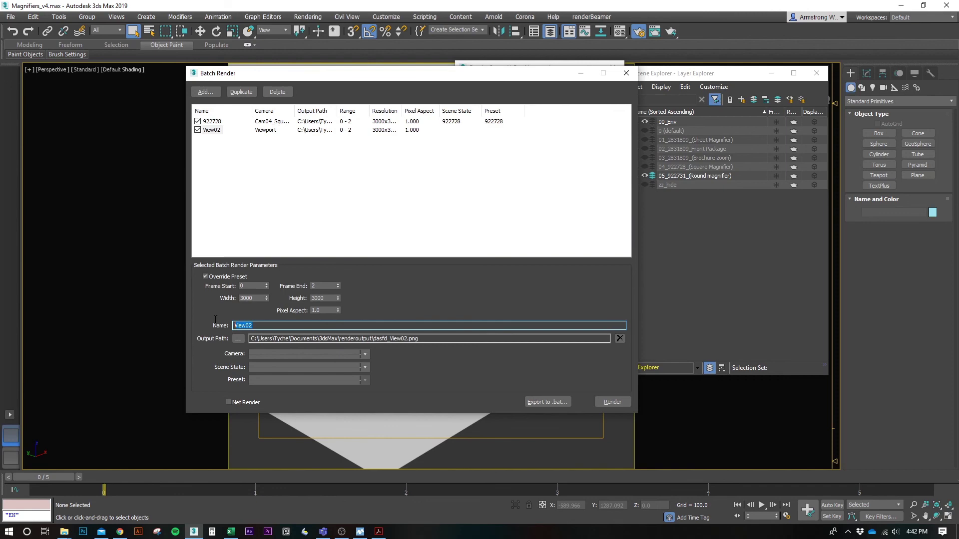
{"action": "type", "text": "922731"}
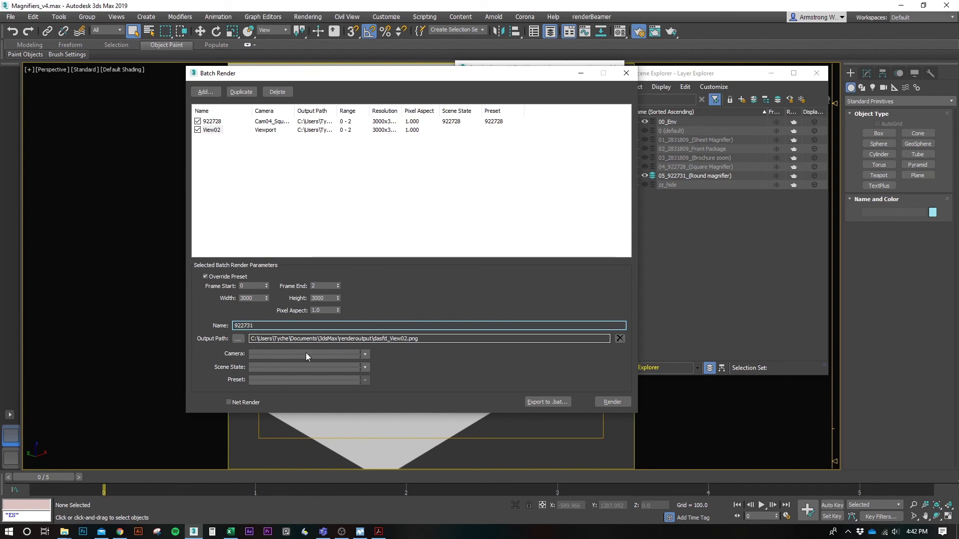
Set the 922731 view's output path to PNG file 922731_ in the Desktop\test\922731 folder.
{"action": "left_click", "coordinate": [238, 339]}
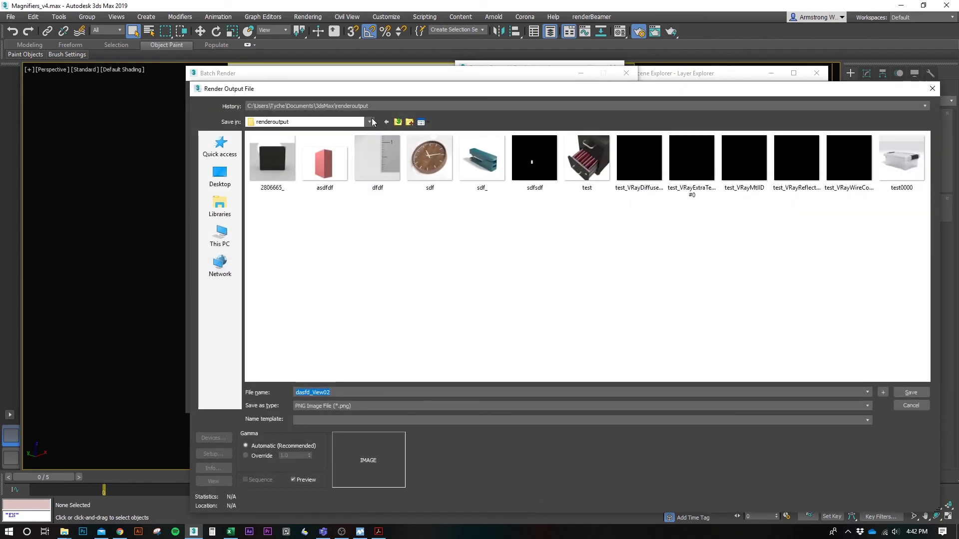
{"action": "left_click", "coordinate": [220, 178]}
{"action": "double_click", "coordinate": [717, 196]}
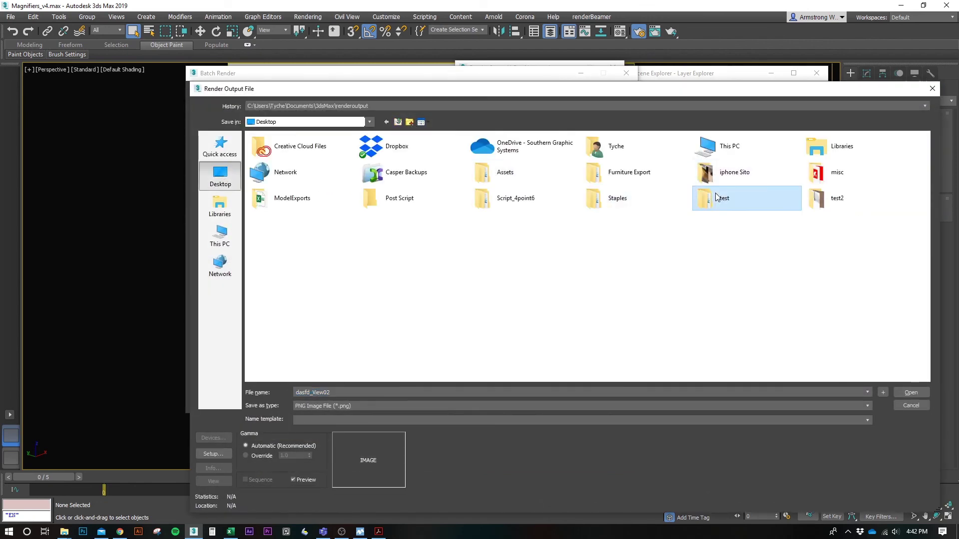
{"action": "double_click", "coordinate": [306, 156]}
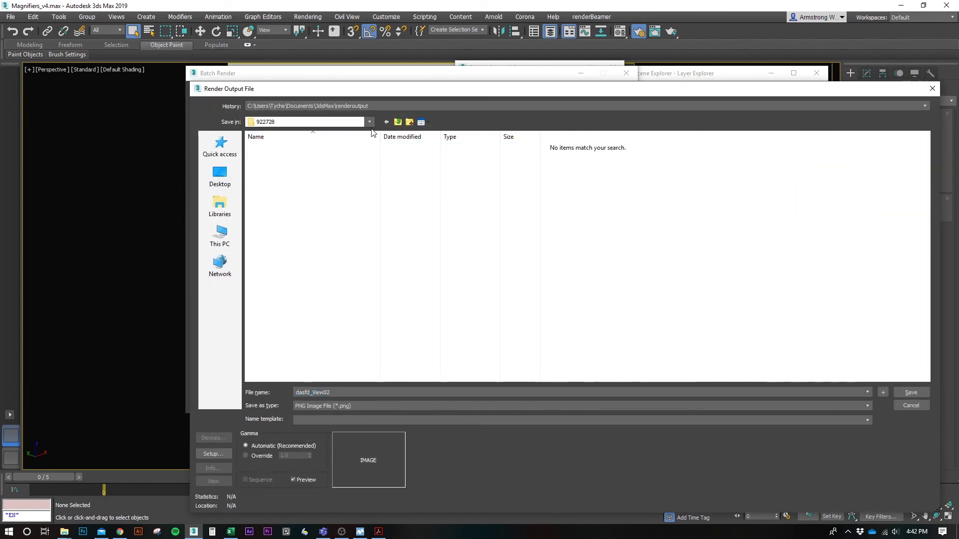
{"action": "left_click", "coordinate": [398, 121]}
{"action": "double_click", "coordinate": [299, 166]}
{"action": "type", "text": "922731_"}
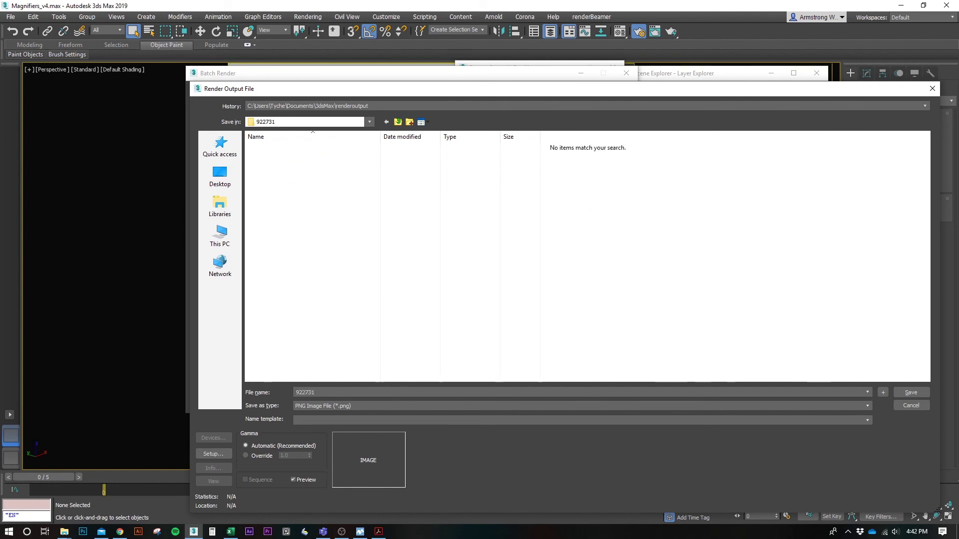
{"action": "left_click", "coordinate": [911, 392]}
Assign camera Cam05_Cricle Mag, scene state 922731 and preset 922731 to the 922731 view and start the batch render.
{"action": "left_click", "coordinate": [356, 354]}
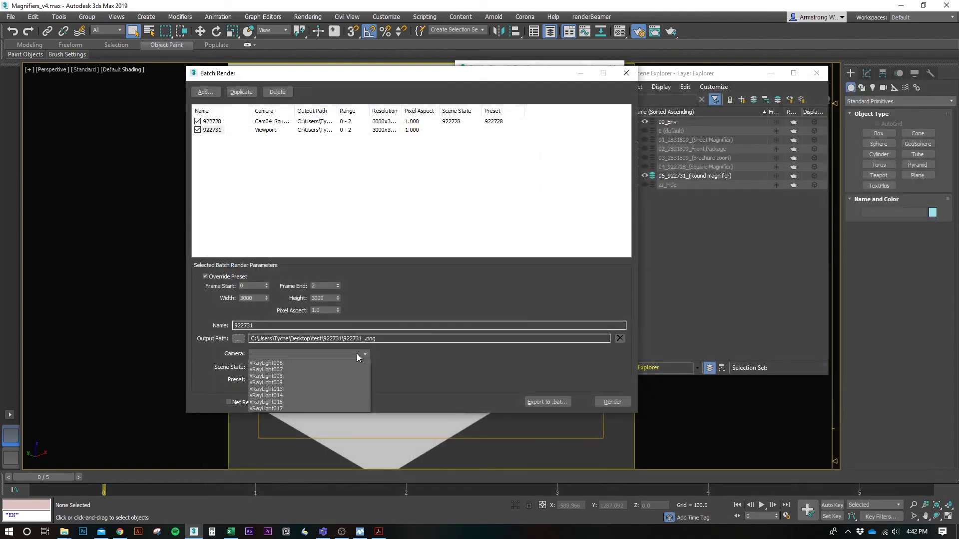
{"action": "left_click", "coordinate": [292, 396]}
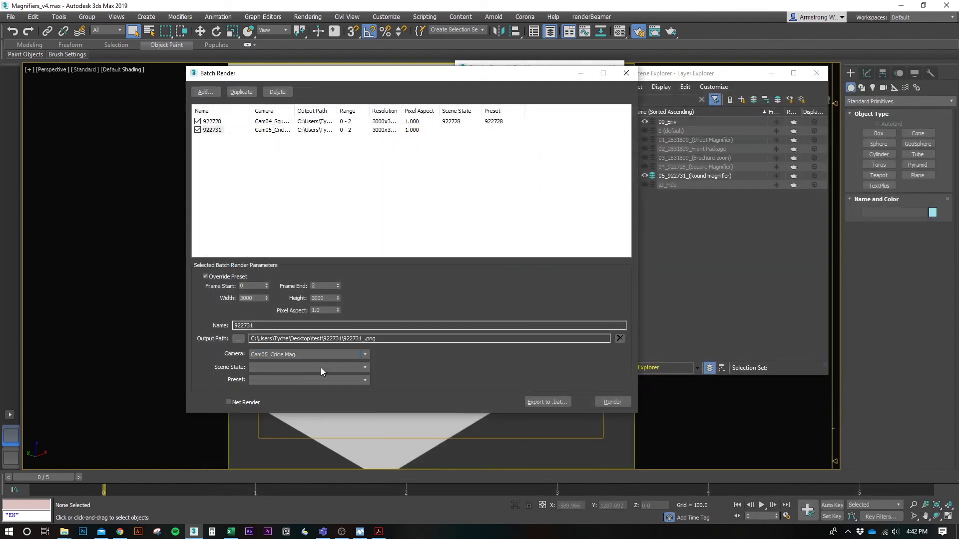
{"action": "left_click", "coordinate": [319, 368]}
{"action": "left_click", "coordinate": [268, 389]}
{"action": "left_click", "coordinate": [302, 379]}
{"action": "left_click", "coordinate": [281, 389]}
{"action": "left_click", "coordinate": [612, 403]}
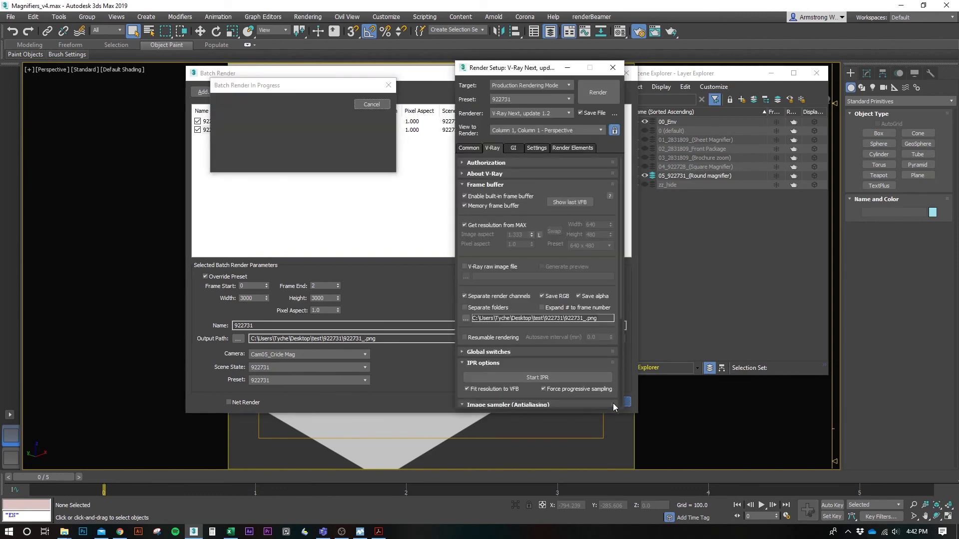